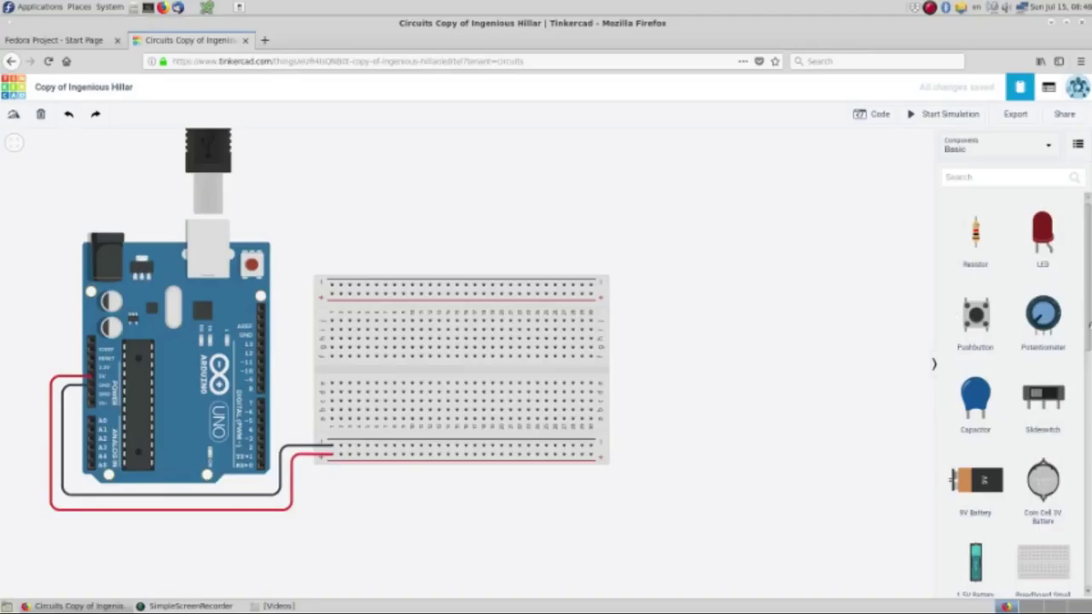
Place a red LED in the breadboard's upper rows and a 220 Ω resistor below it
{"action": "left_click_drag", "start_coordinate": [1041, 232], "coordinate": [412, 323]}
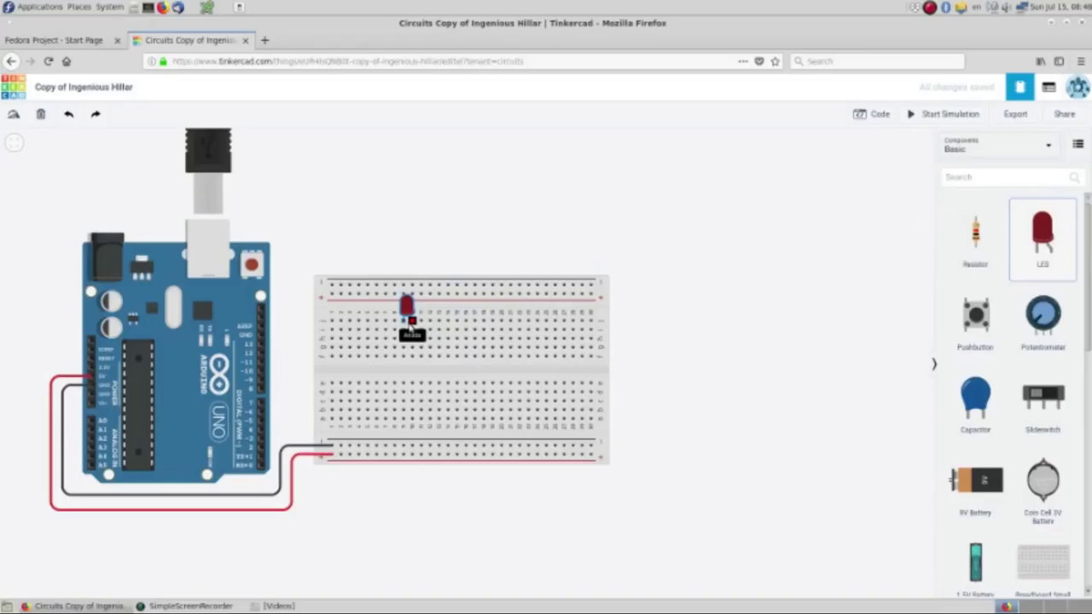
{"action": "left_click_drag", "start_coordinate": [411, 323], "coordinate": [411, 324]}
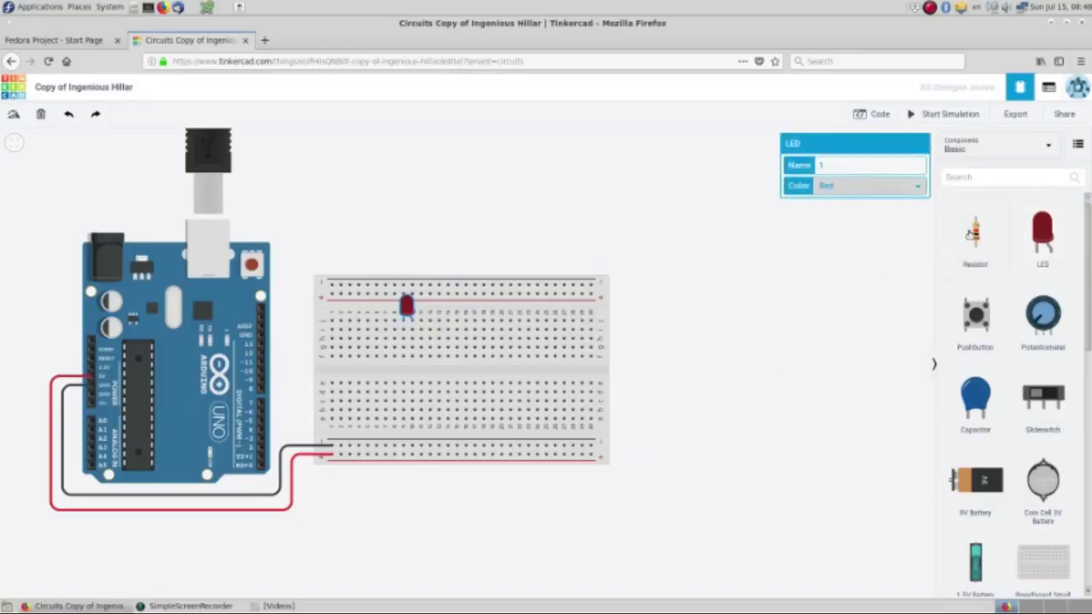
{"action": "left_click_drag", "start_coordinate": [976, 238], "coordinate": [403, 374]}
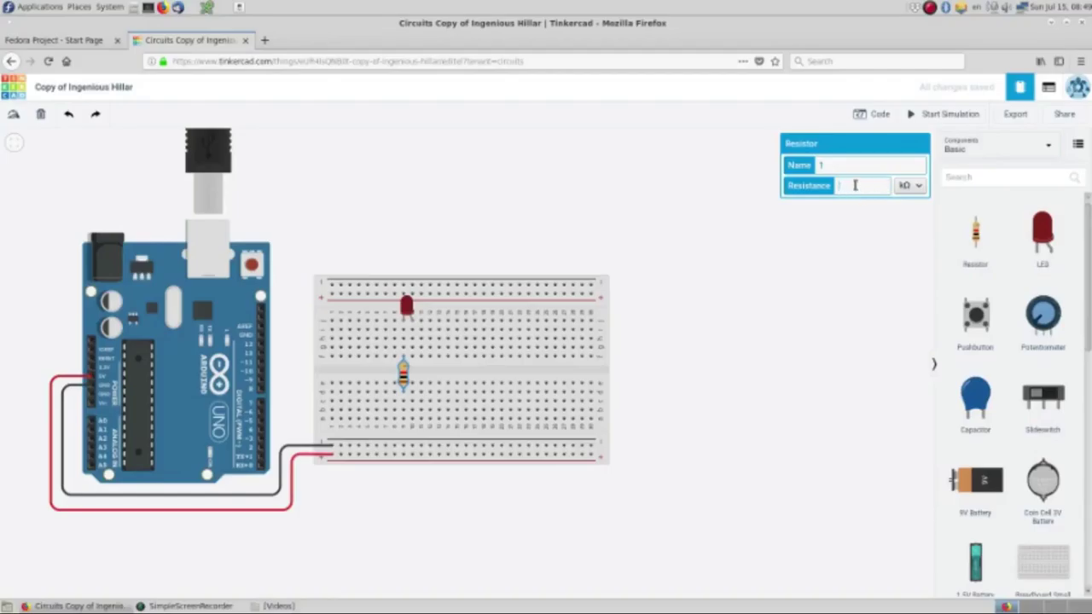
{"action": "type", "text": "220"}
{"action": "left_click", "coordinate": [909, 185]}
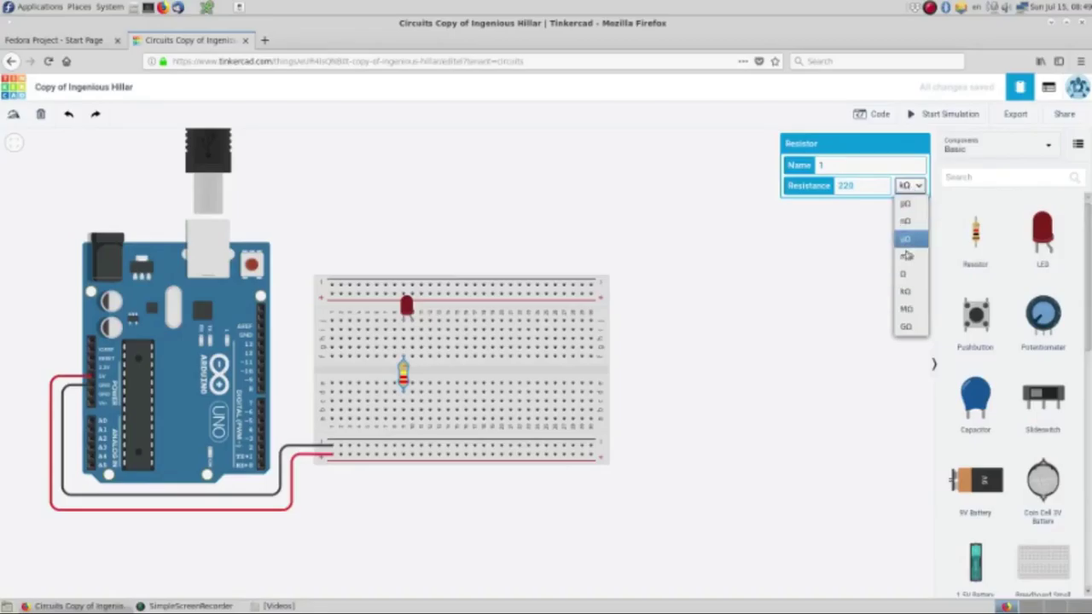
{"action": "left_click", "coordinate": [903, 273]}
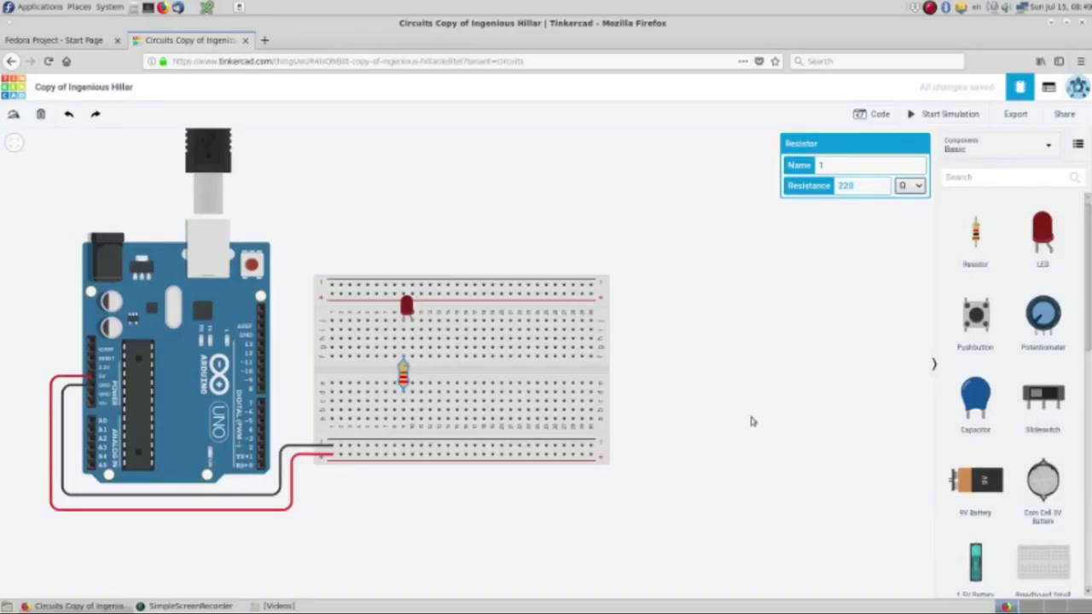
Draw a green wire from the lower power rail up to the resistor's column
{"action": "left_click", "coordinate": [404, 447]}
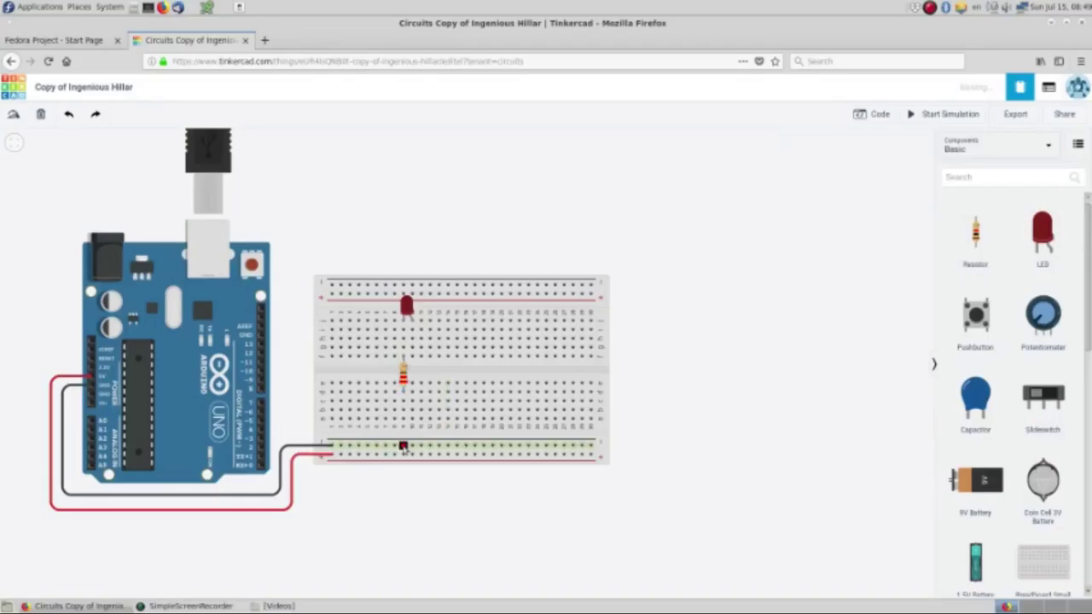
{"action": "left_click", "coordinate": [456, 392]}
{"action": "mouse_move", "coordinate": [457, 392]}
{"action": "left_mouse_down"}
{"action": "mouse_move", "coordinate": [329, 411]}
{"action": "mouse_move", "coordinate": [416, 386]}
{"action": "mouse_move", "coordinate": [392, 406]}
{"action": "mouse_move", "coordinate": [403, 402]}
{"action": "mouse_move", "coordinate": [403, 419]}
{"action": "left_mouse_up"}
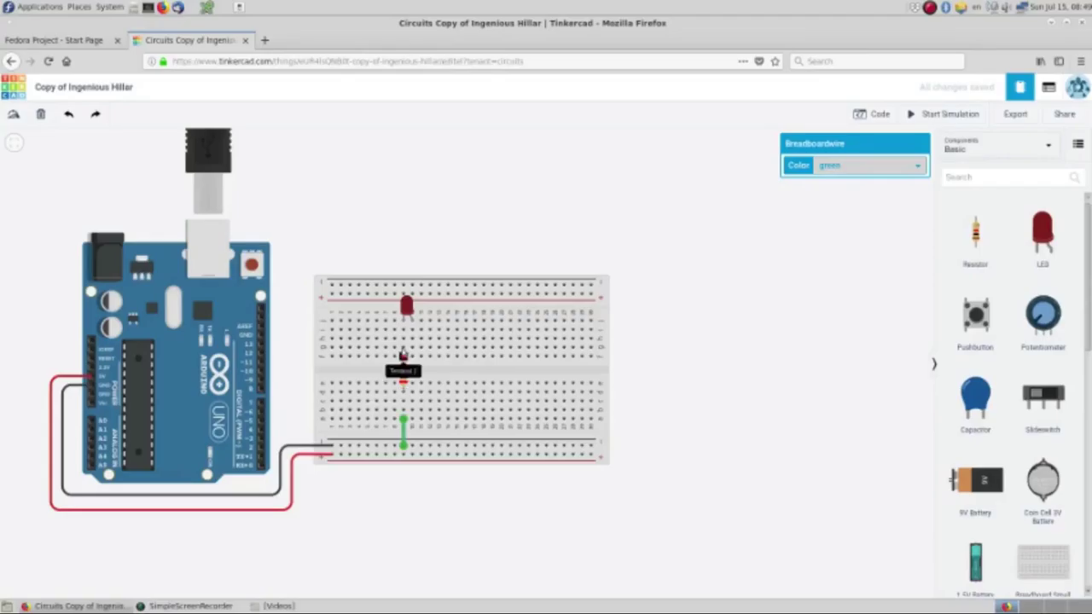
Wire an Arduino digital pin to the LED's column with a right-angle bend
{"action": "left_click", "coordinate": [403, 324]}
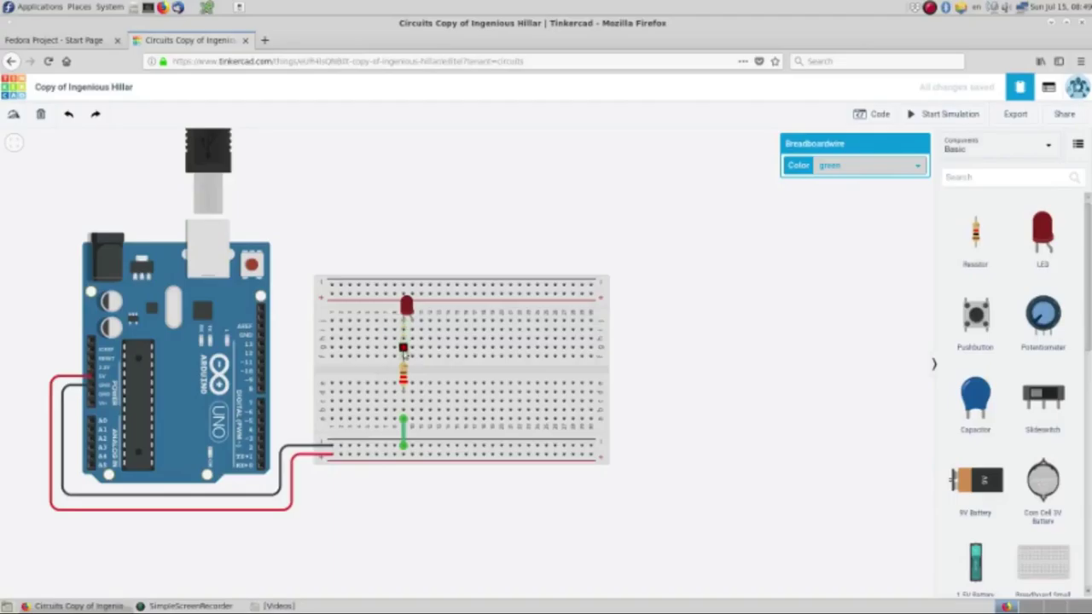
{"action": "key", "text": "Escape"}
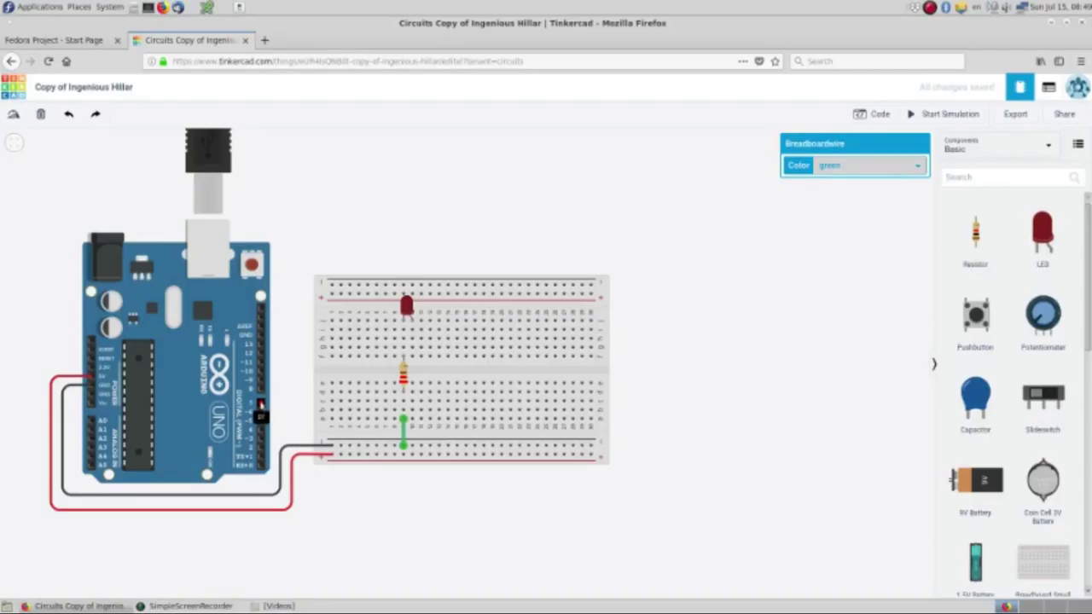
{"action": "left_click", "coordinate": [260, 405]}
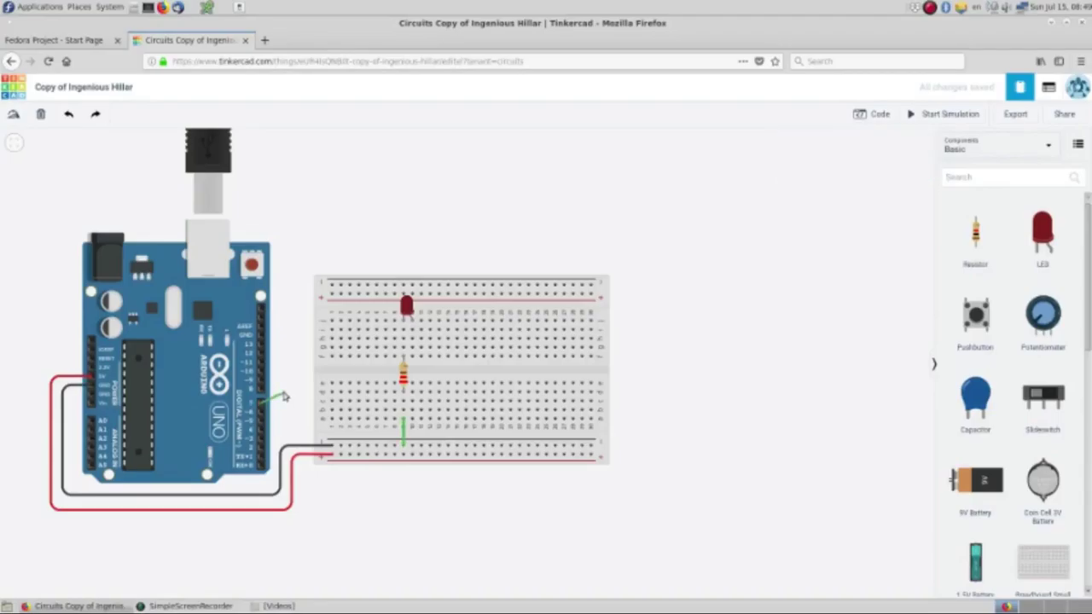
{"action": "left_click", "coordinate": [412, 341]}
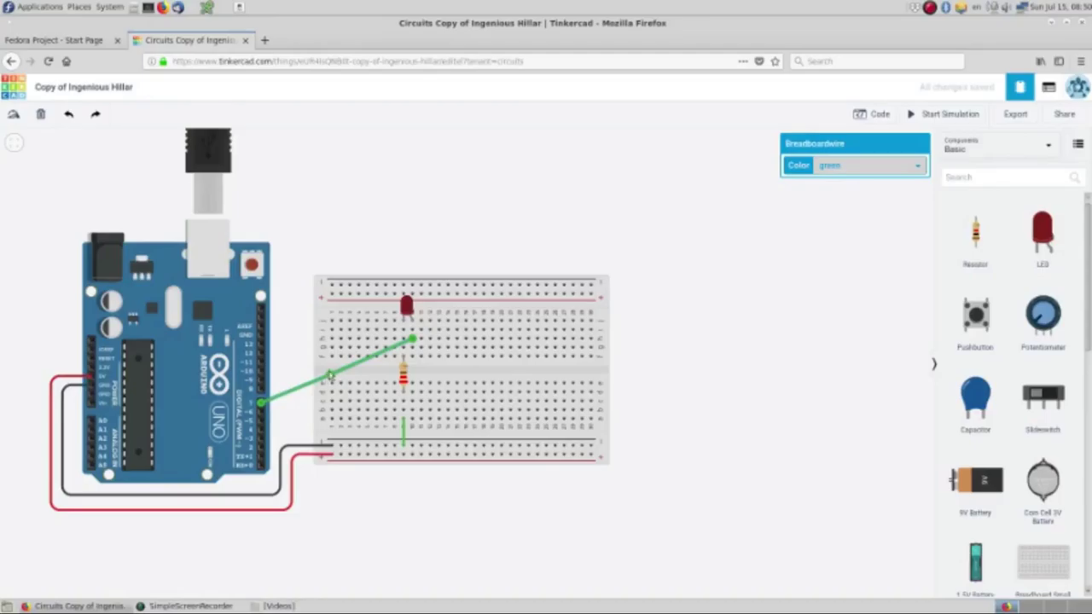
{"action": "left_click_drag", "start_coordinate": [330, 375], "coordinate": [292, 341]}
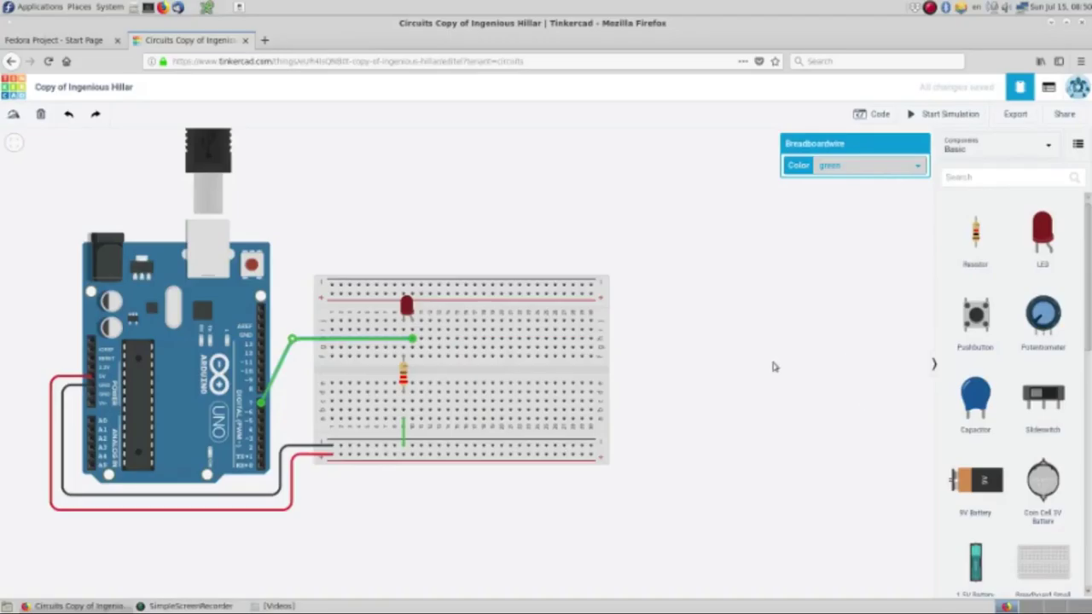
{"action": "left_click", "coordinate": [872, 116]}
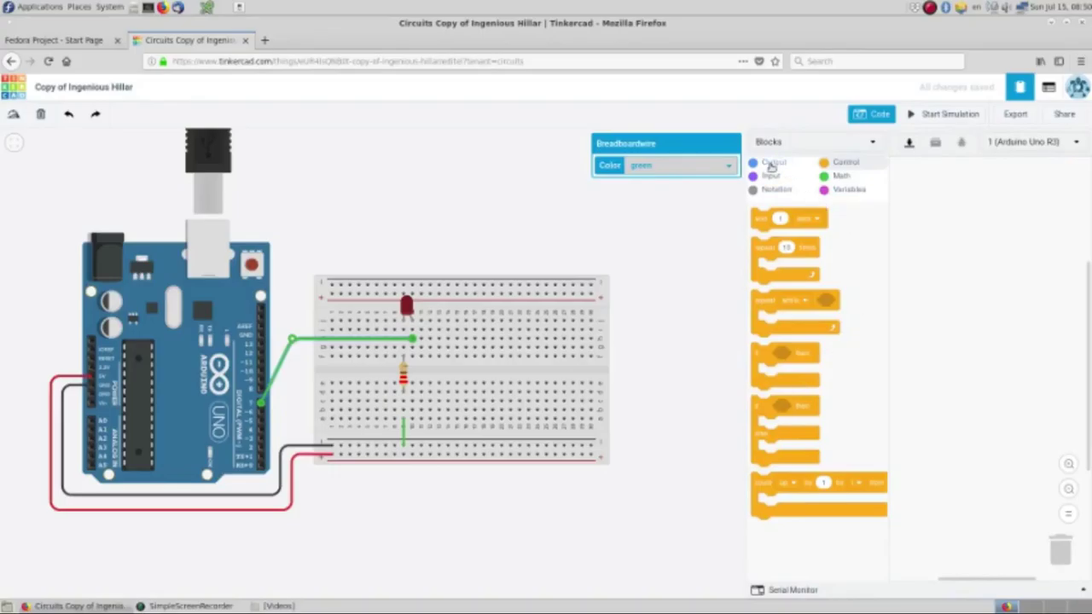
Stack set pin 0 HIGH and set built-in LED HIGH, each followed by wait 1 secs
{"action": "left_click", "coordinate": [772, 165]}
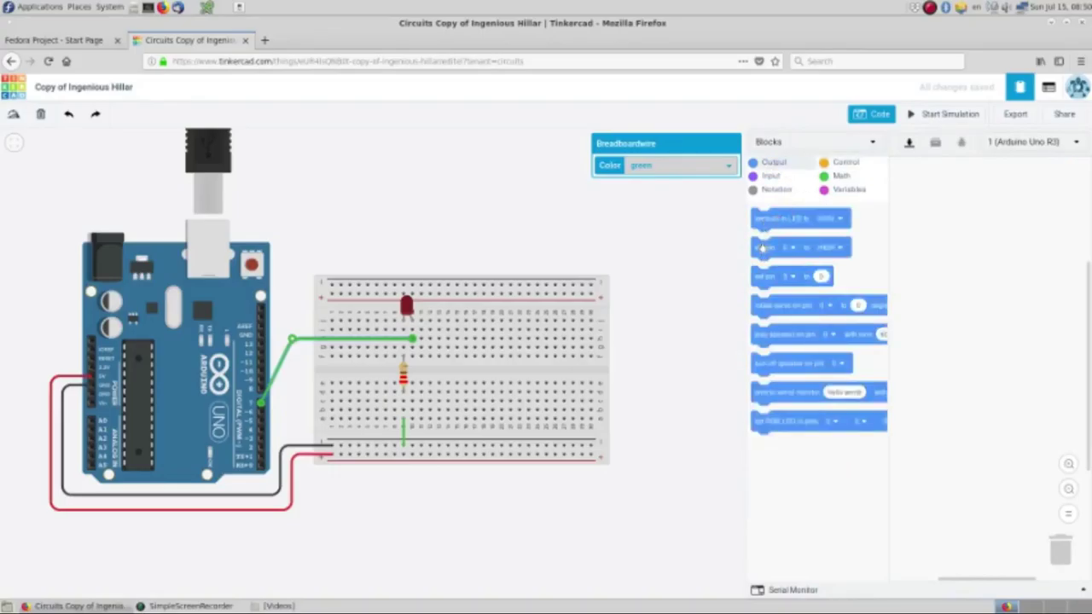
{"action": "left_click_drag", "start_coordinate": [765, 252], "coordinate": [937, 239]}
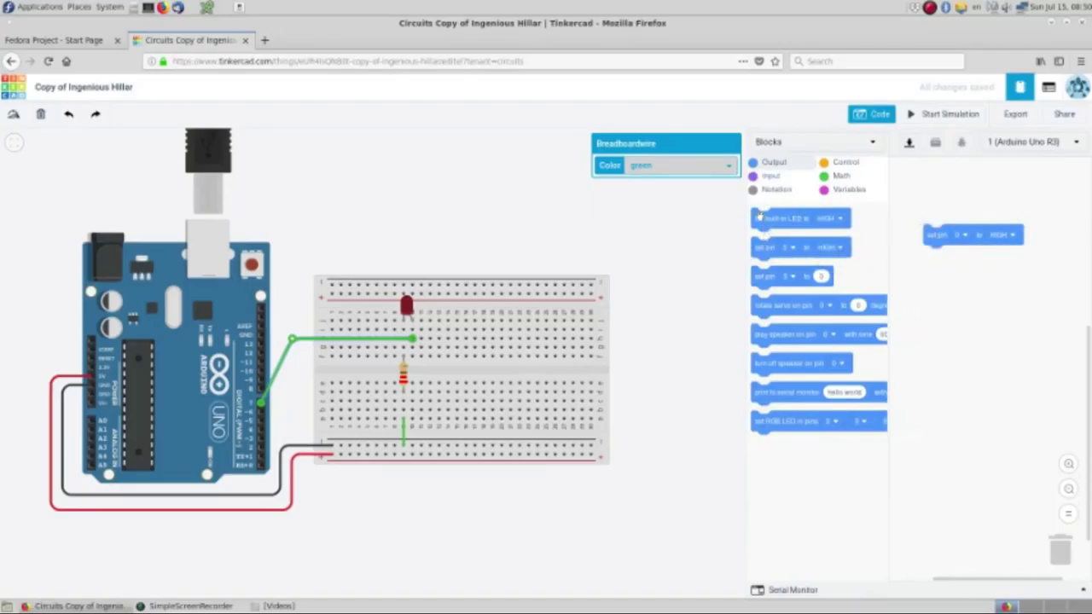
{"action": "left_click_drag", "start_coordinate": [762, 219], "coordinate": [935, 301]}
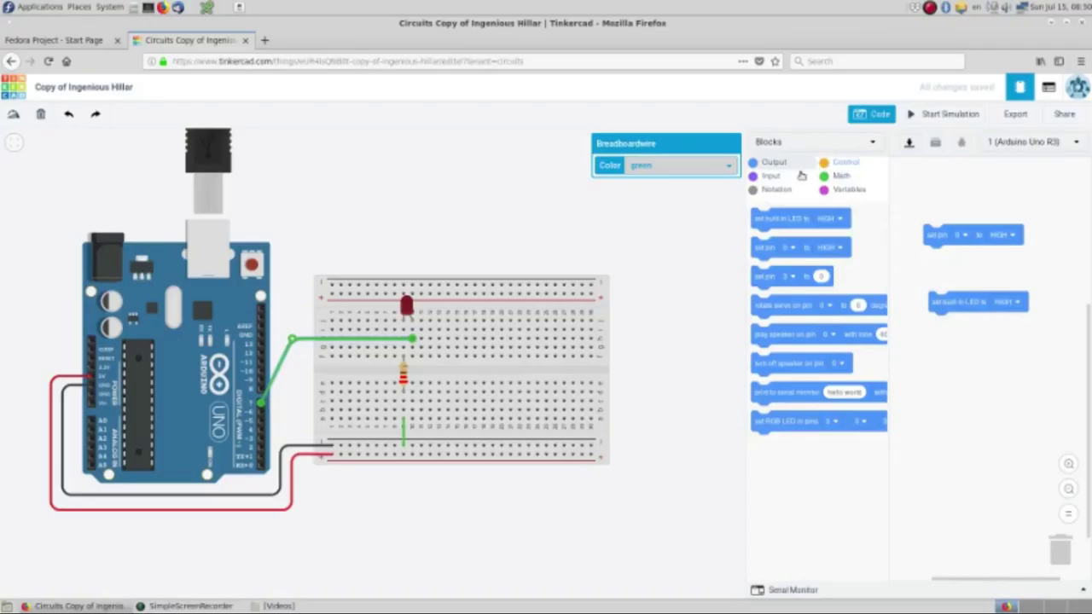
{"action": "left_click", "coordinate": [836, 165]}
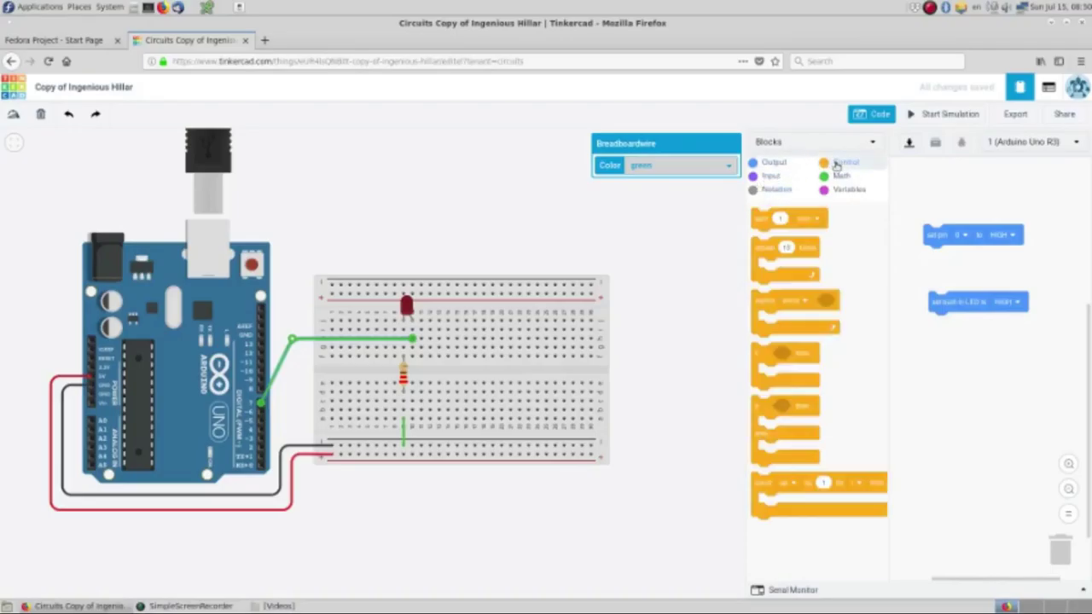
{"action": "left_click_drag", "start_coordinate": [756, 220], "coordinate": [926, 254]}
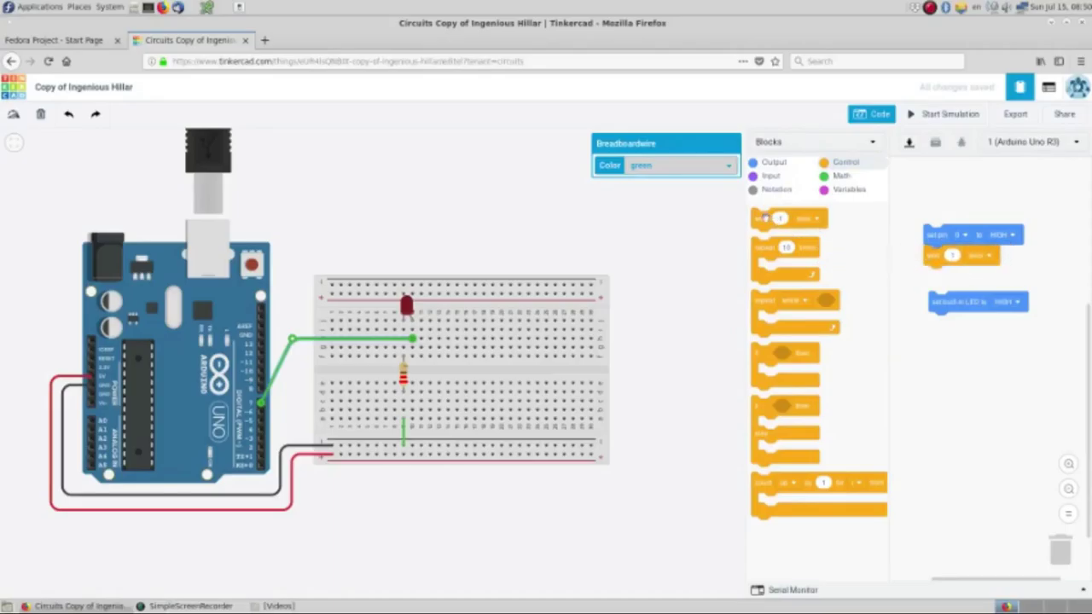
{"action": "left_click_drag", "start_coordinate": [788, 226], "coordinate": [930, 270]}
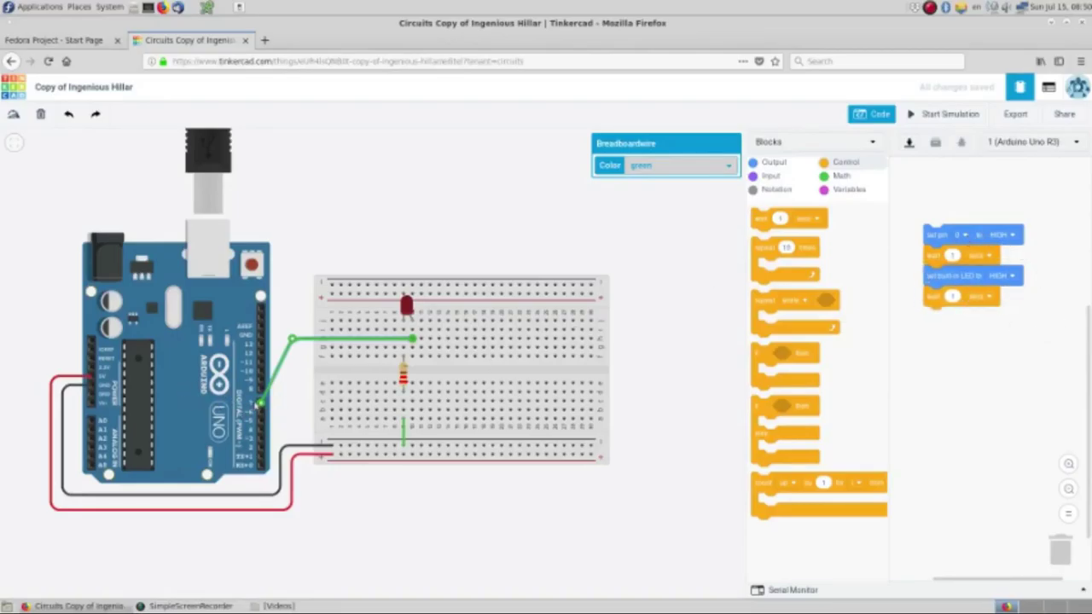
Set the first block to pin 7 and swap the built-in LED block for a set pin block
{"action": "left_click", "coordinate": [965, 239]}
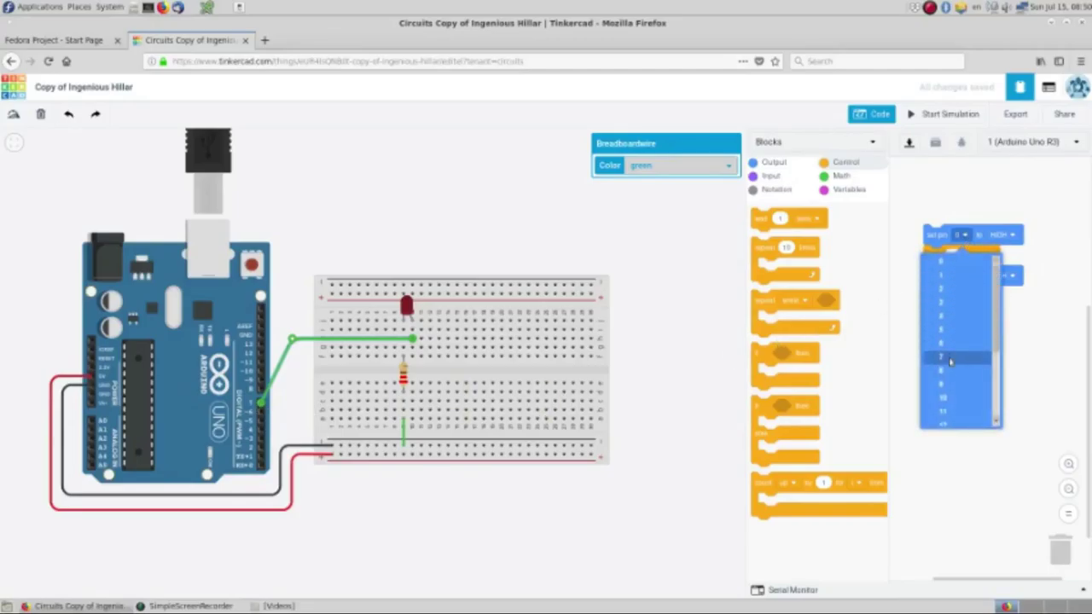
{"action": "left_click", "coordinate": [951, 362]}
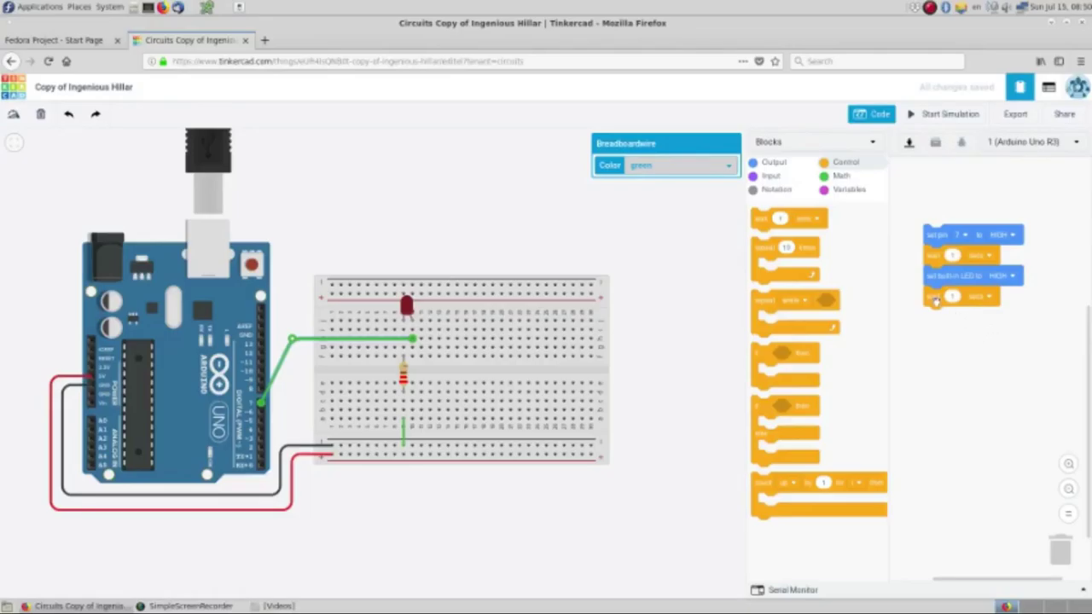
{"action": "left_click_drag", "start_coordinate": [935, 278], "coordinate": [948, 389]}
{"action": "left_click", "coordinate": [772, 163]}
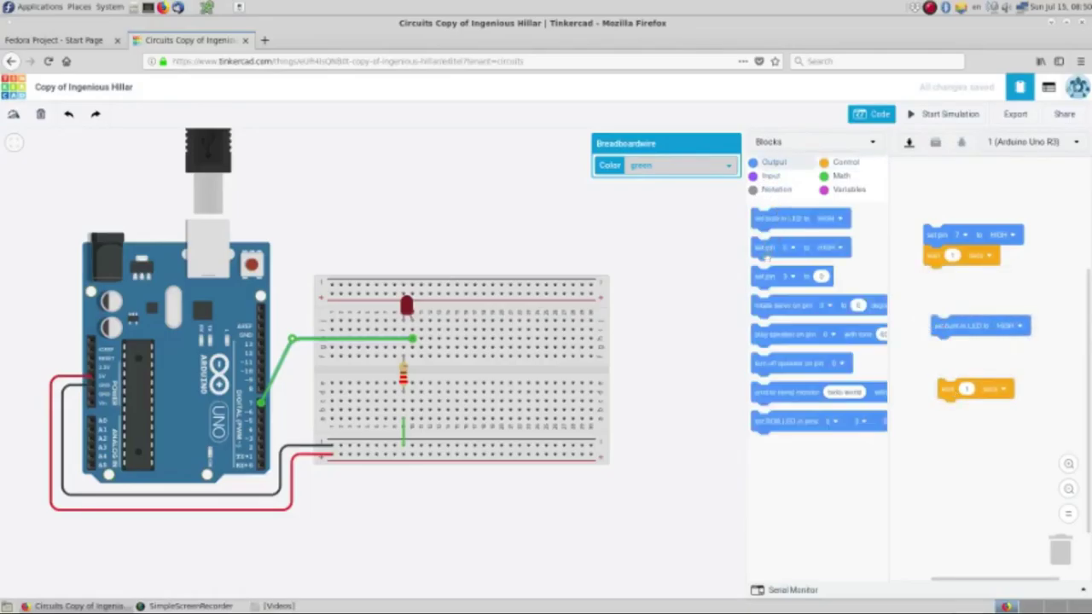
{"action": "left_click_drag", "start_coordinate": [761, 248], "coordinate": [934, 275]}
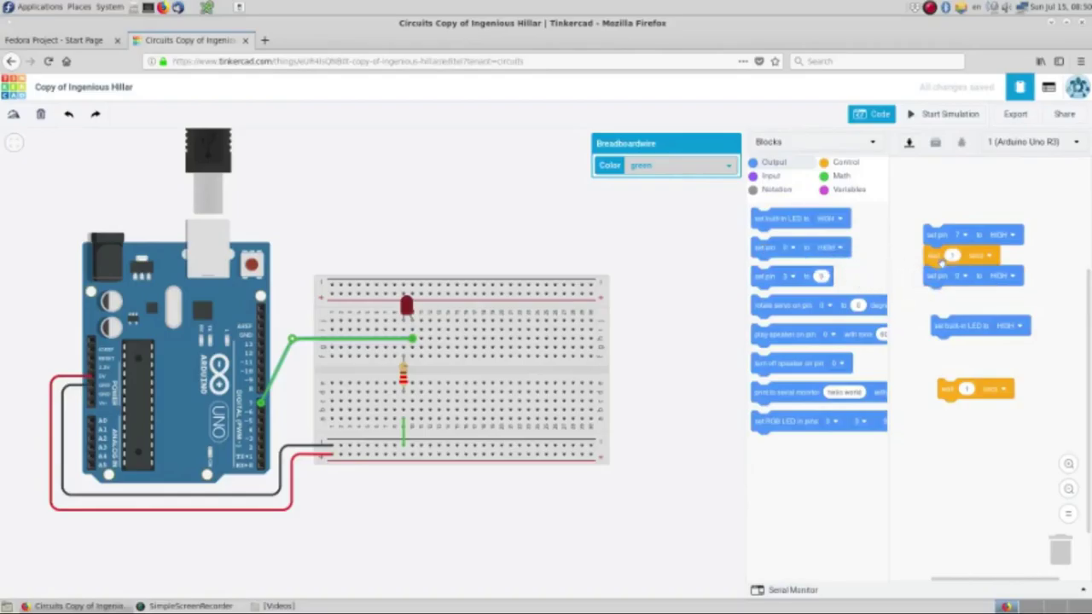
{"action": "left_click_drag", "start_coordinate": [938, 324], "coordinate": [1062, 556]}
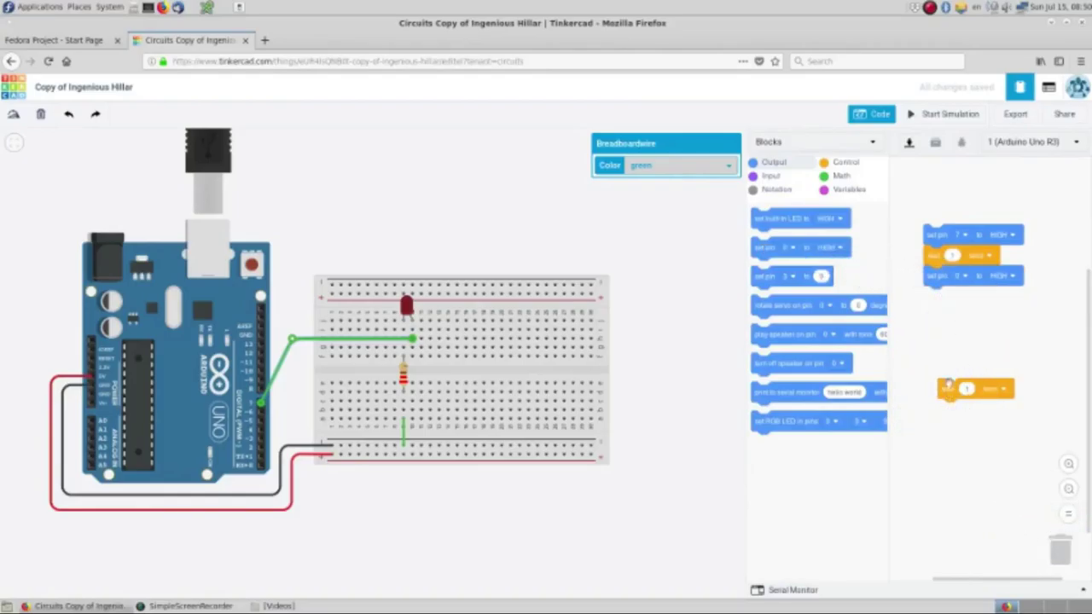
Reattach the wait block under the new set pin block and set its pin to 7
{"action": "left_click_drag", "start_coordinate": [947, 390], "coordinate": [933, 296]}
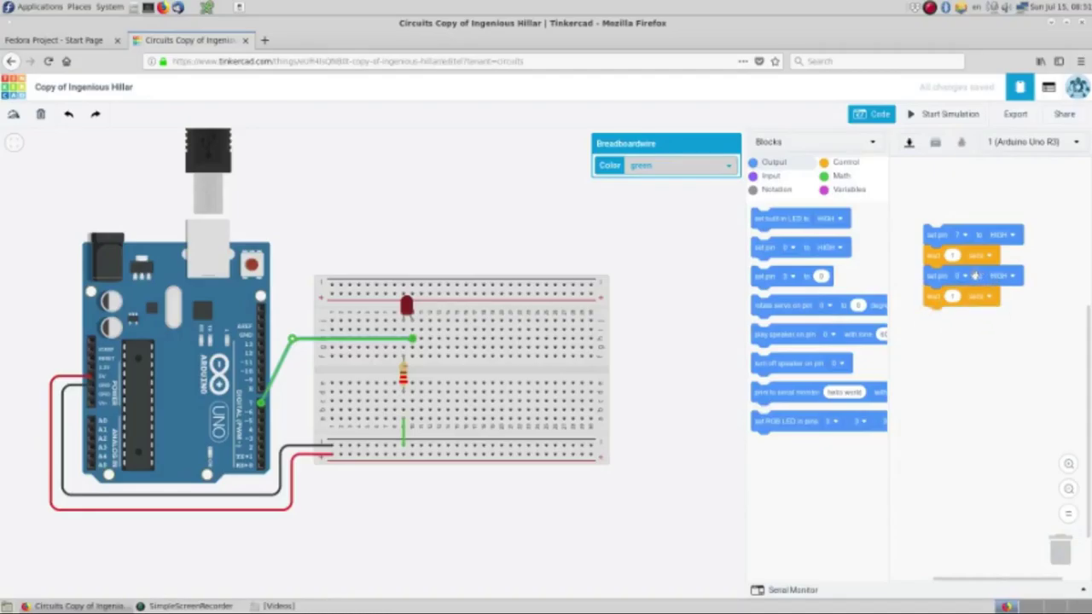
{"action": "left_click", "coordinate": [964, 281]}
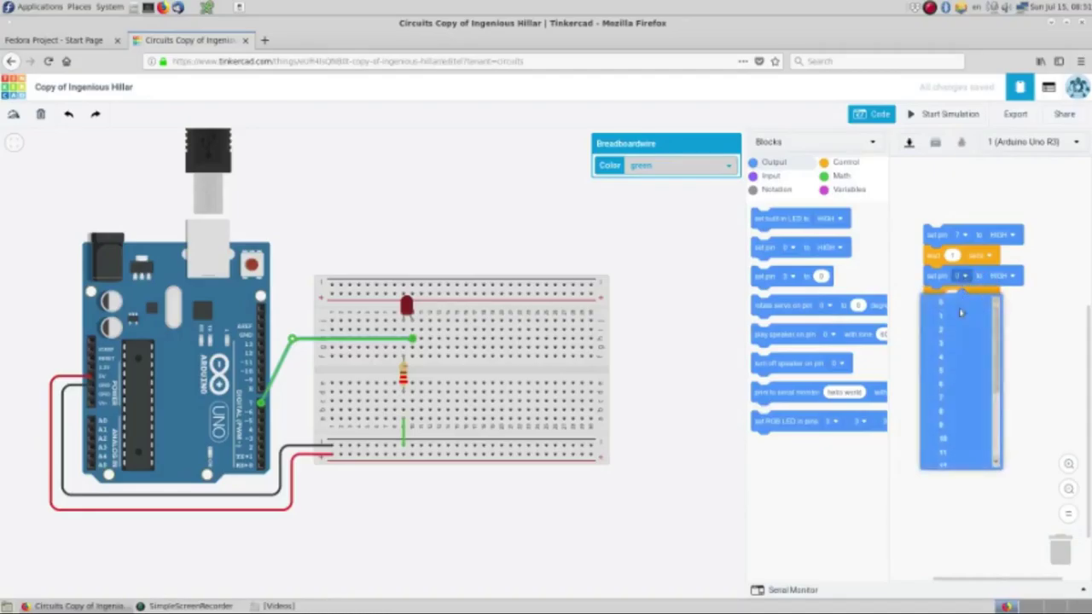
{"action": "left_click", "coordinate": [945, 393]}
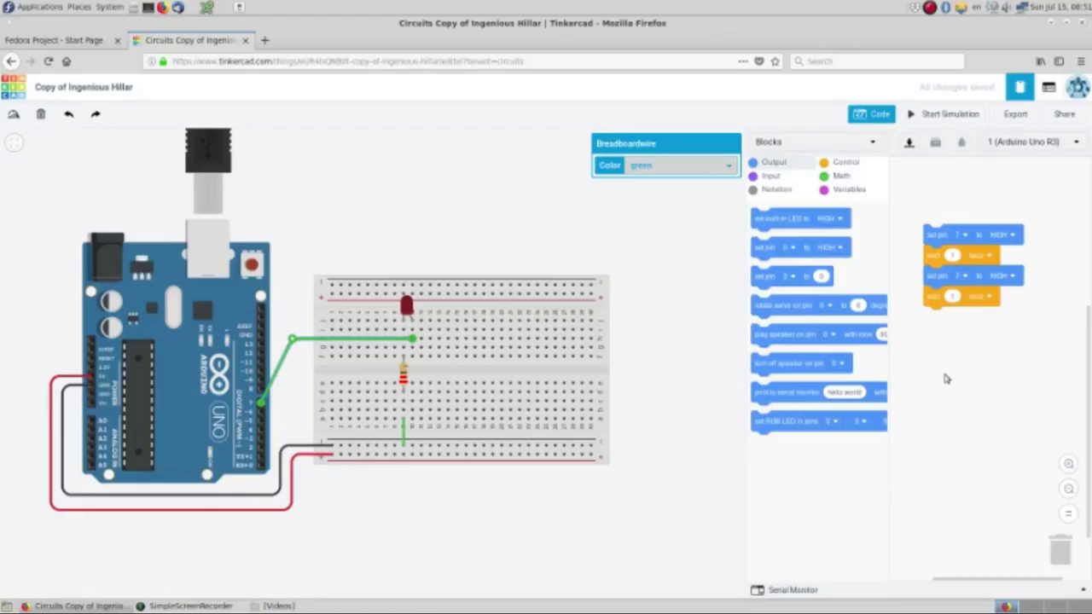
Run the simulation to see the LED on pin 7 light, then stop it
{"action": "left_click", "coordinate": [928, 115]}
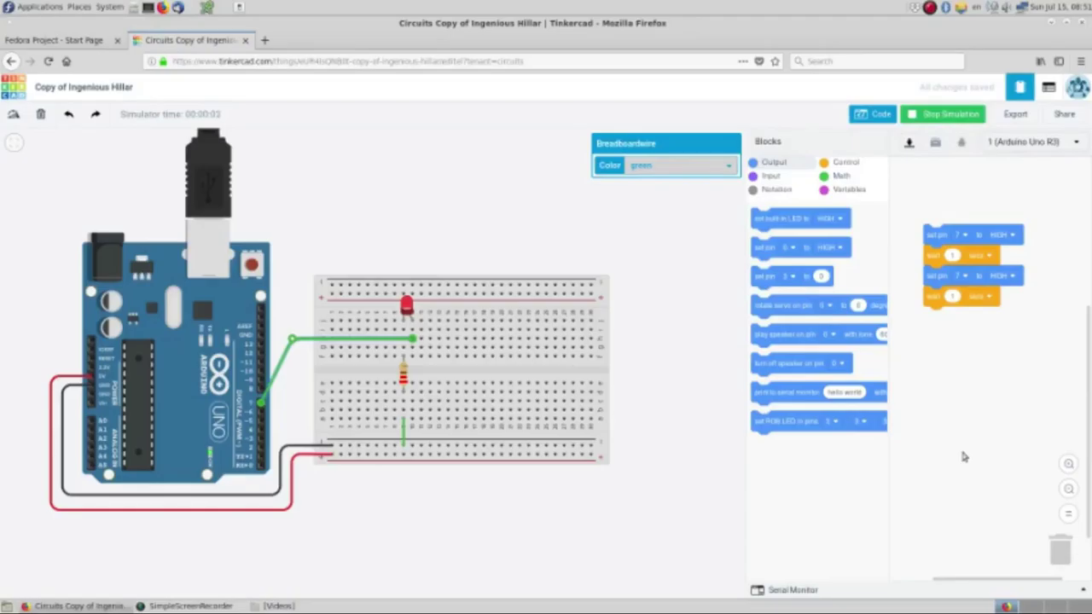
{"action": "left_click", "coordinate": [928, 120]}
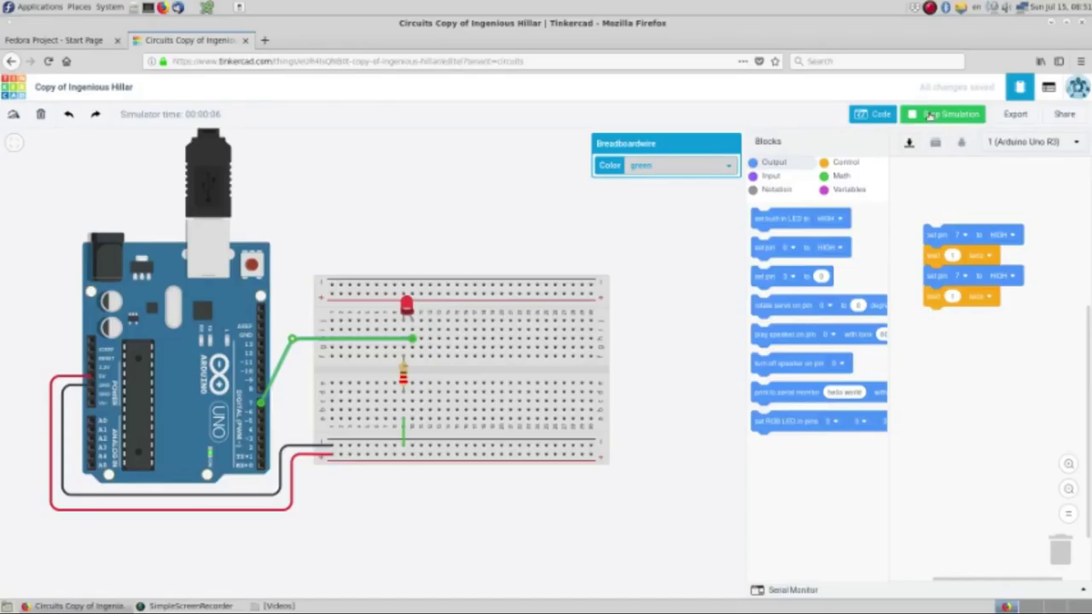
Change the second pin 7 block to LOW and rerun the simulation to test the blink
{"action": "left_click", "coordinate": [1013, 277]}
{"action": "left_click", "coordinate": [995, 319]}
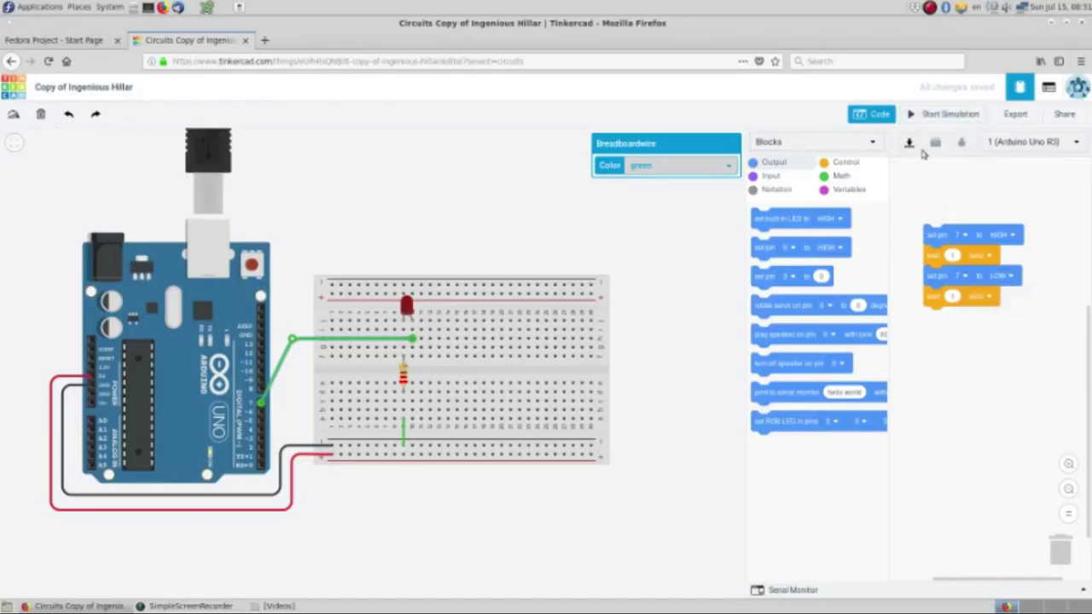
{"action": "left_click", "coordinate": [924, 120]}
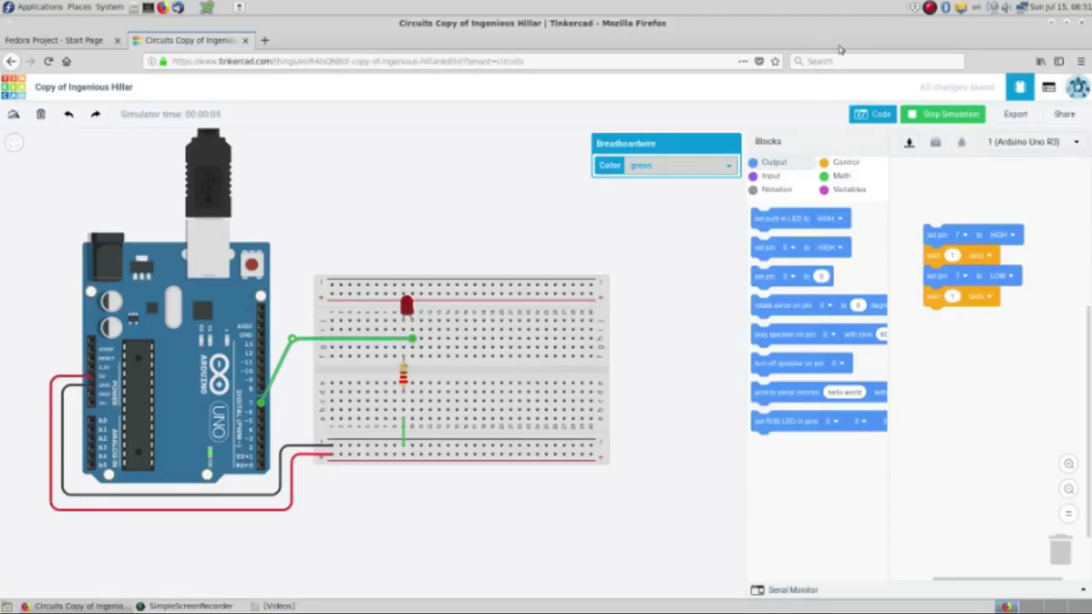
{"action": "left_click", "coordinate": [942, 114]}
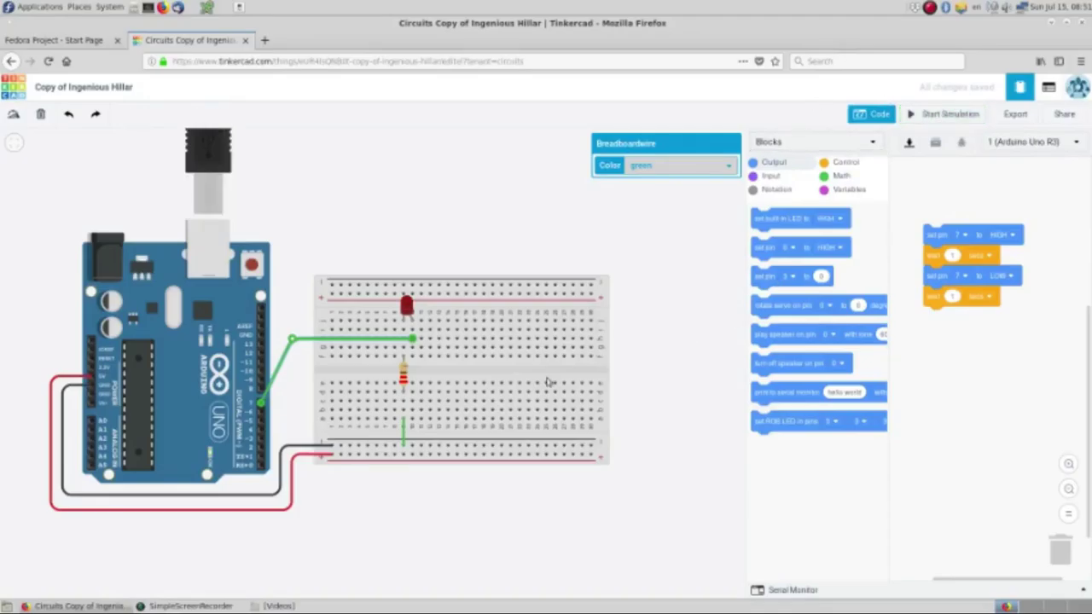
{"action": "left_click", "coordinate": [870, 116]}
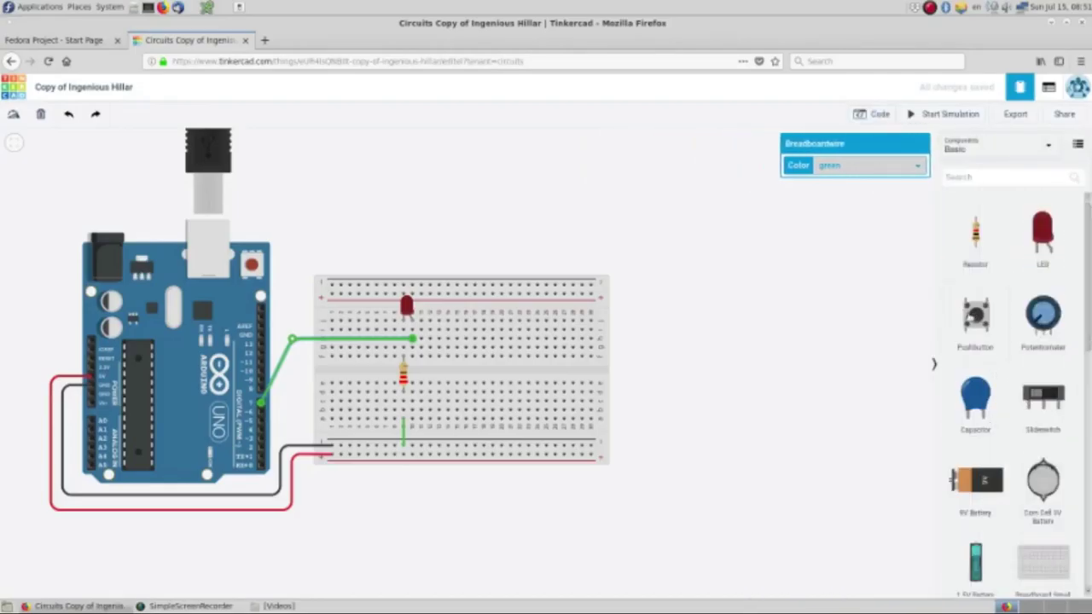
Place a pushbutton across the centre gap, a resistor below it, and a wire to the bottom rail
{"action": "left_click_drag", "start_coordinate": [977, 317], "coordinate": [493, 373]}
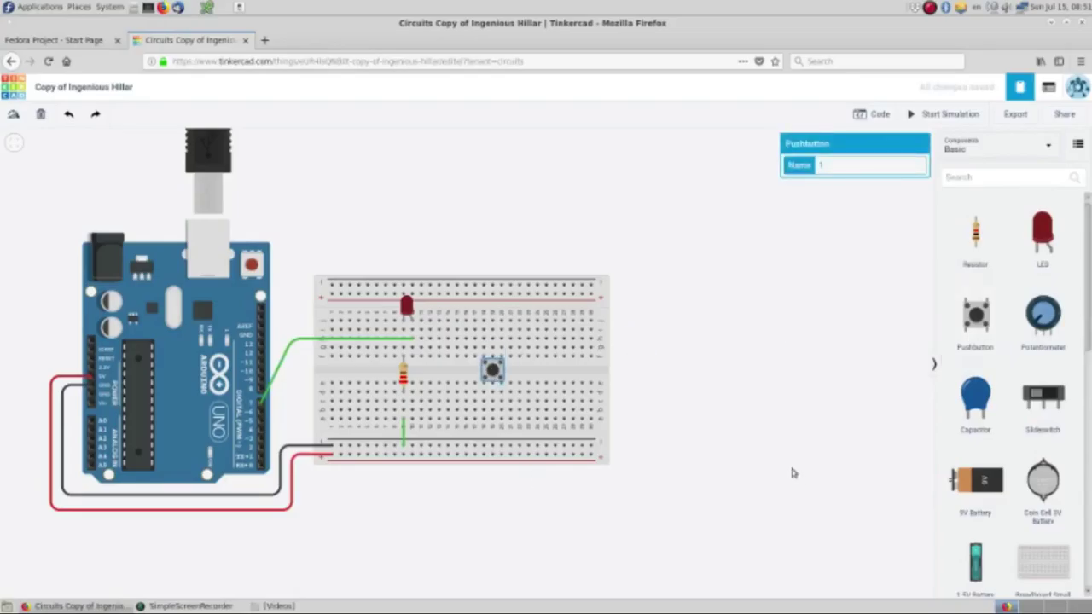
{"action": "left_click_drag", "start_coordinate": [979, 238], "coordinate": [483, 430]}
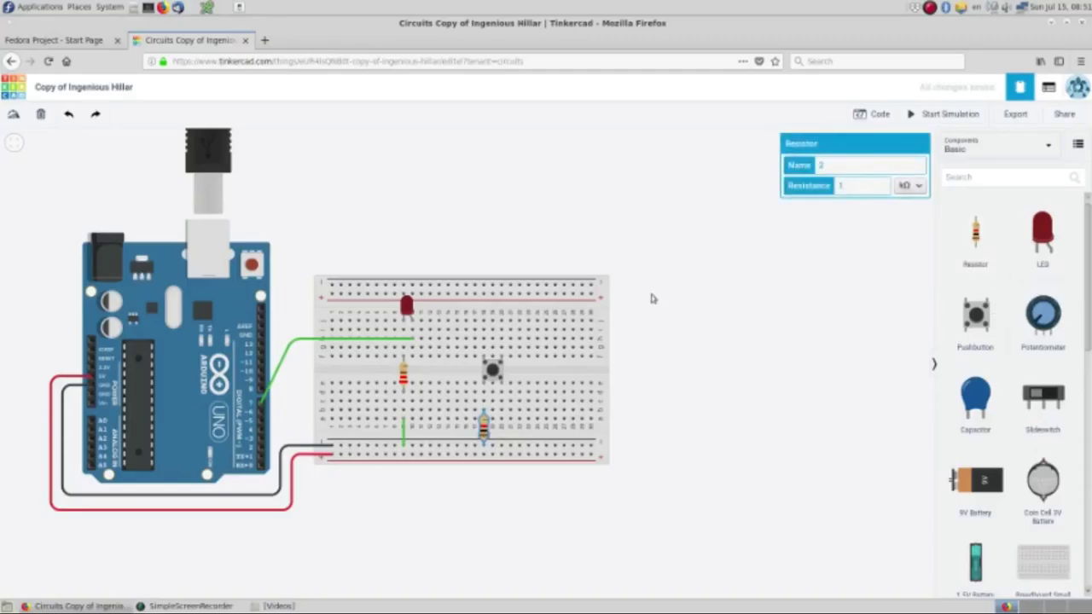
{"action": "left_click", "coordinate": [502, 456]}
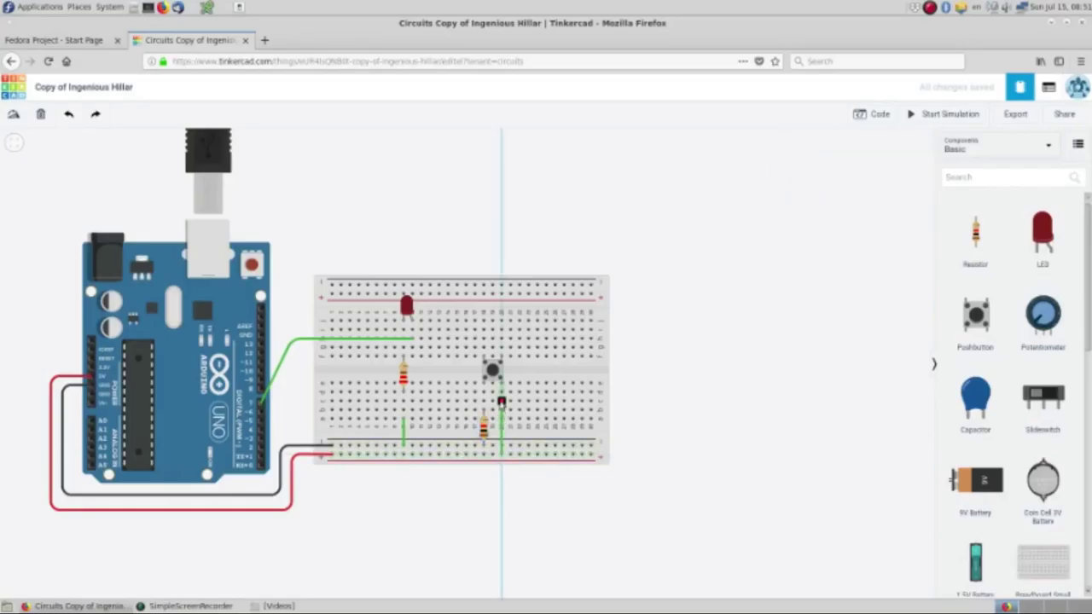
{"action": "mouse_move", "coordinate": [502, 403]}
{"action": "left_mouse_down"}
{"action": "mouse_move", "coordinate": [522, 400]}
{"action": "mouse_move", "coordinate": [502, 421]}
{"action": "left_mouse_up"}
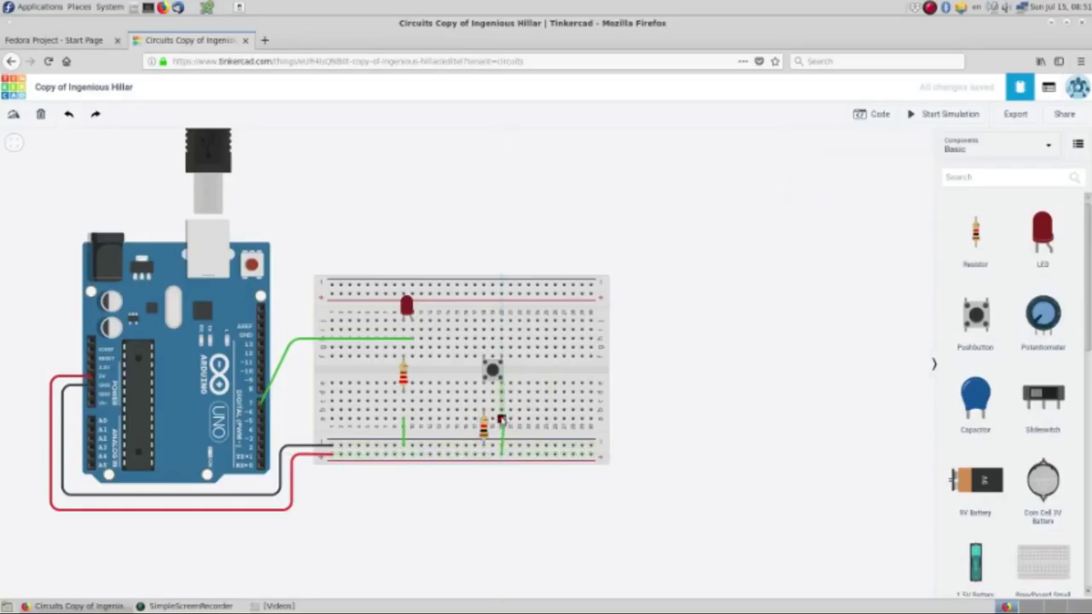
{"action": "left_click", "coordinate": [501, 419]}
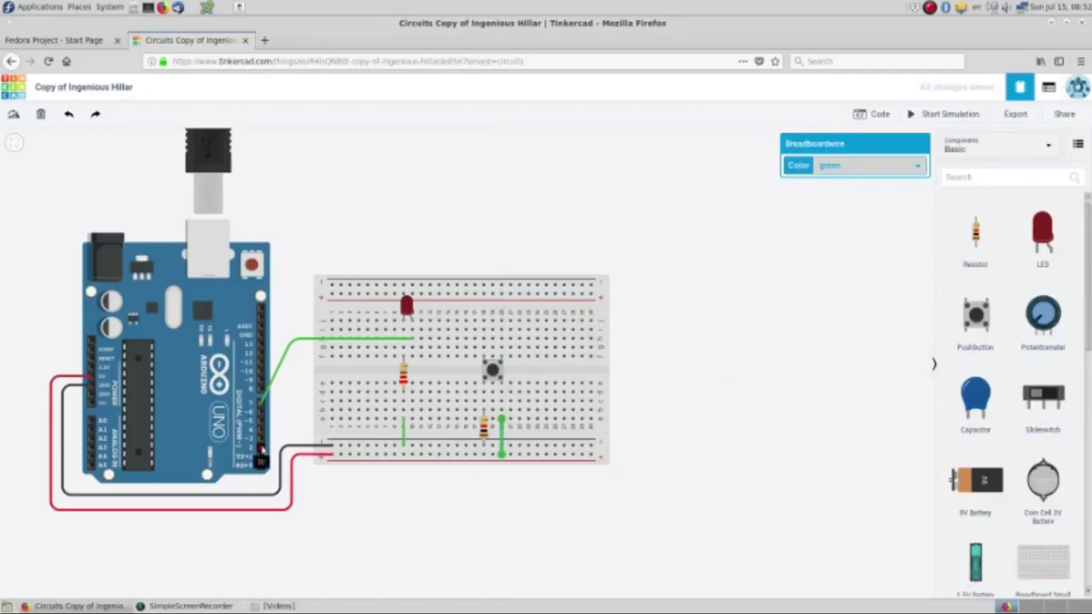
Run a bent green wire from Arduino pin 2 to the pushbutton's row
{"action": "left_click", "coordinate": [261, 449]}
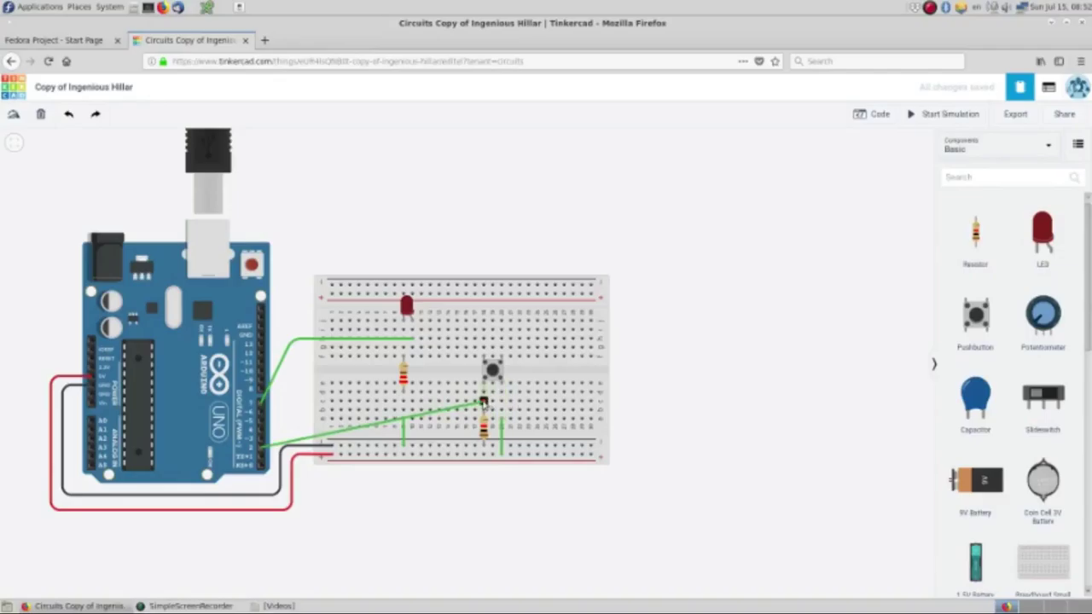
{"action": "left_click", "coordinate": [483, 401]}
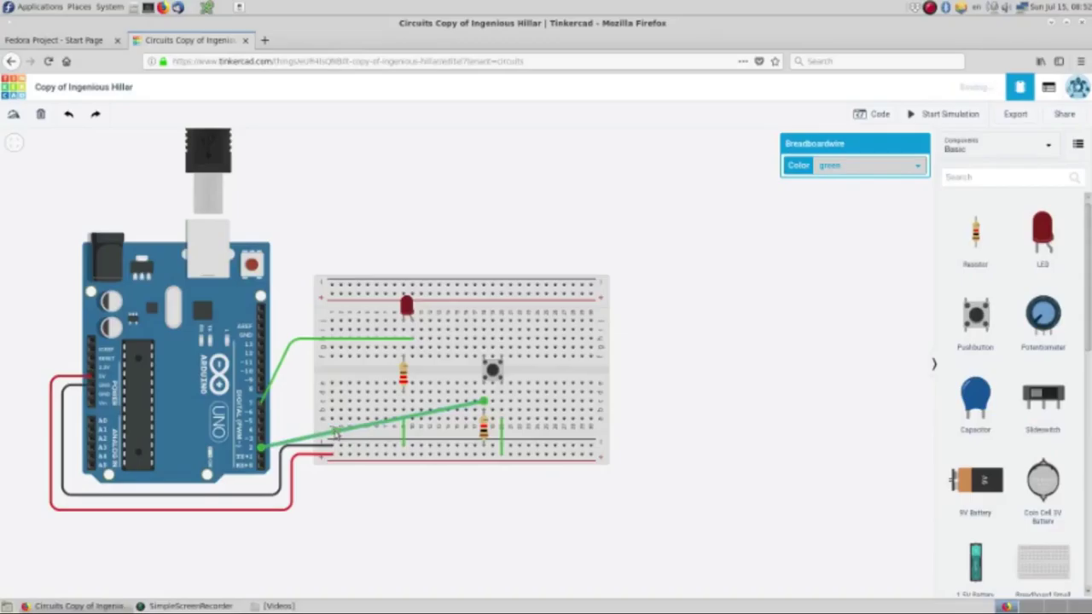
{"action": "left_click_drag", "start_coordinate": [337, 431], "coordinate": [300, 408]}
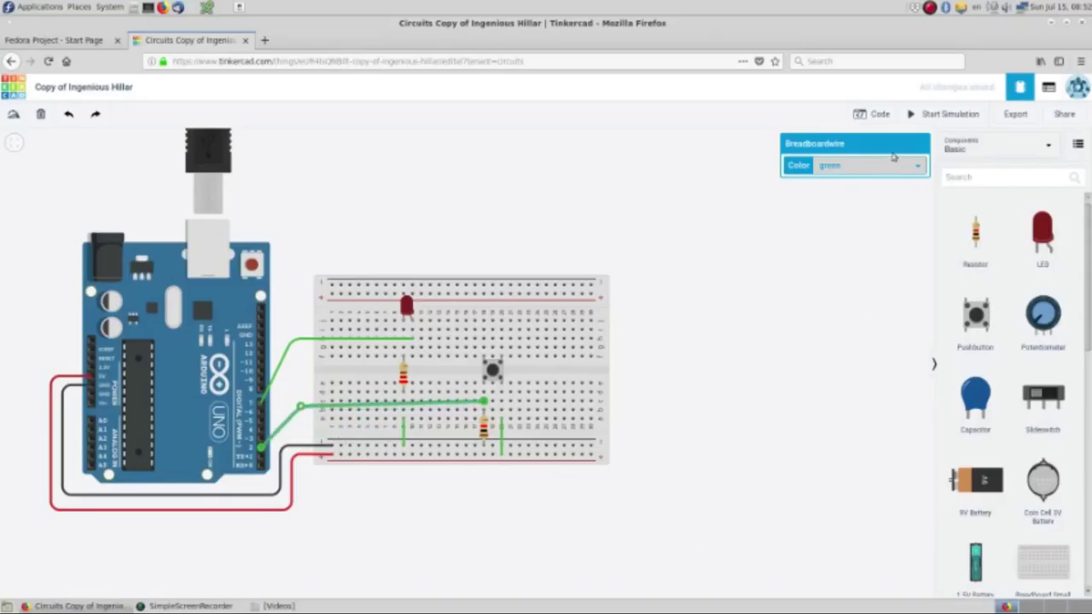
{"action": "left_click", "coordinate": [877, 114]}
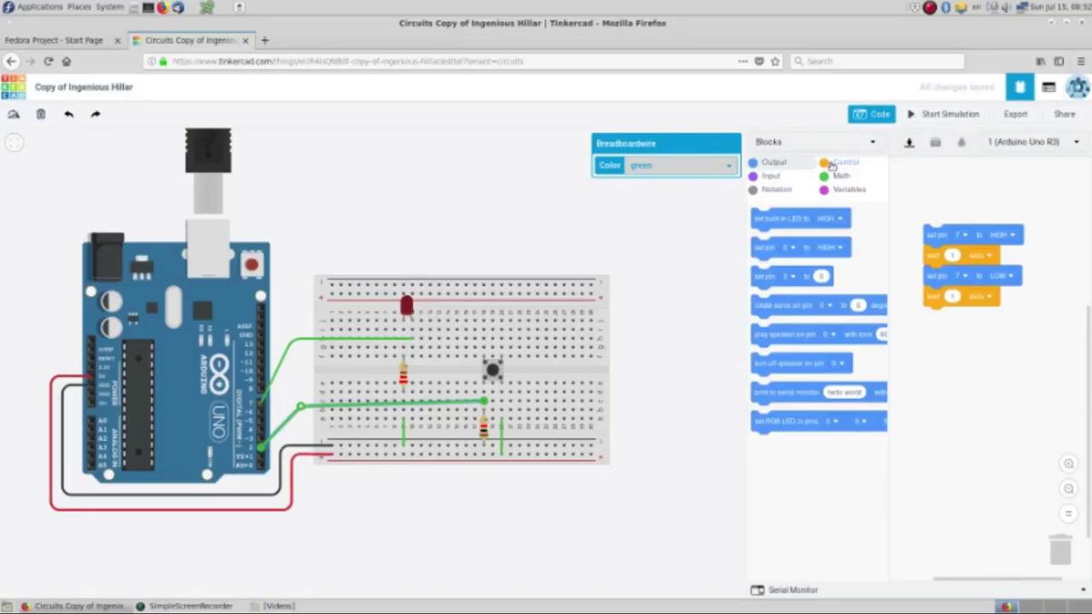
Wrap the pin 7 HIGH/LOW blink blocks inside an if-then block
{"action": "left_click", "coordinate": [829, 164]}
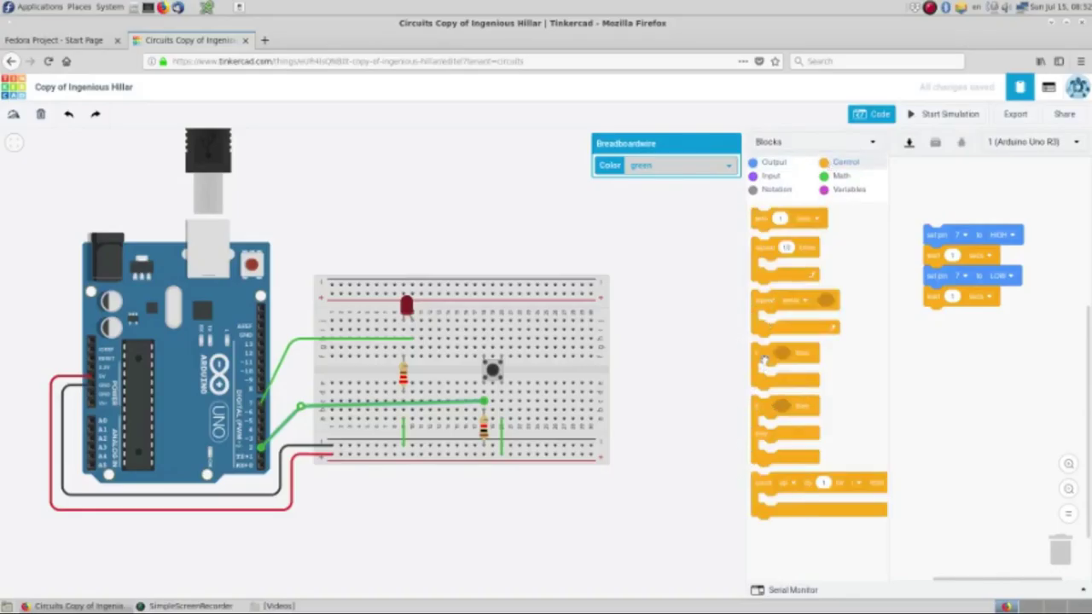
{"action": "left_click_drag", "start_coordinate": [763, 353], "coordinate": [934, 217]}
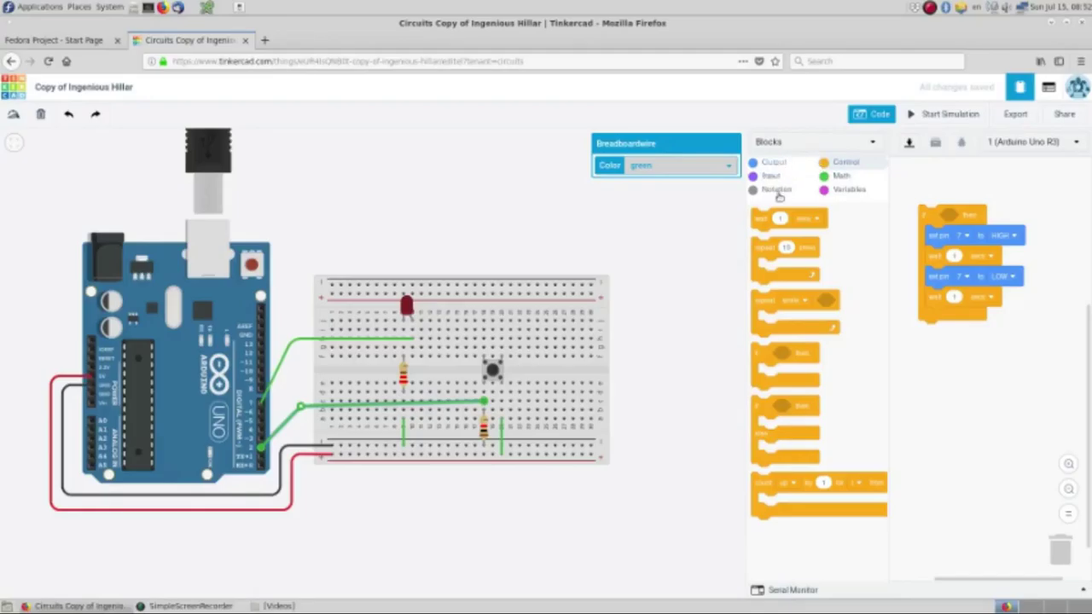
Create a variable named button and place a set button to 0 block above the if
{"action": "left_click", "coordinate": [844, 189]}
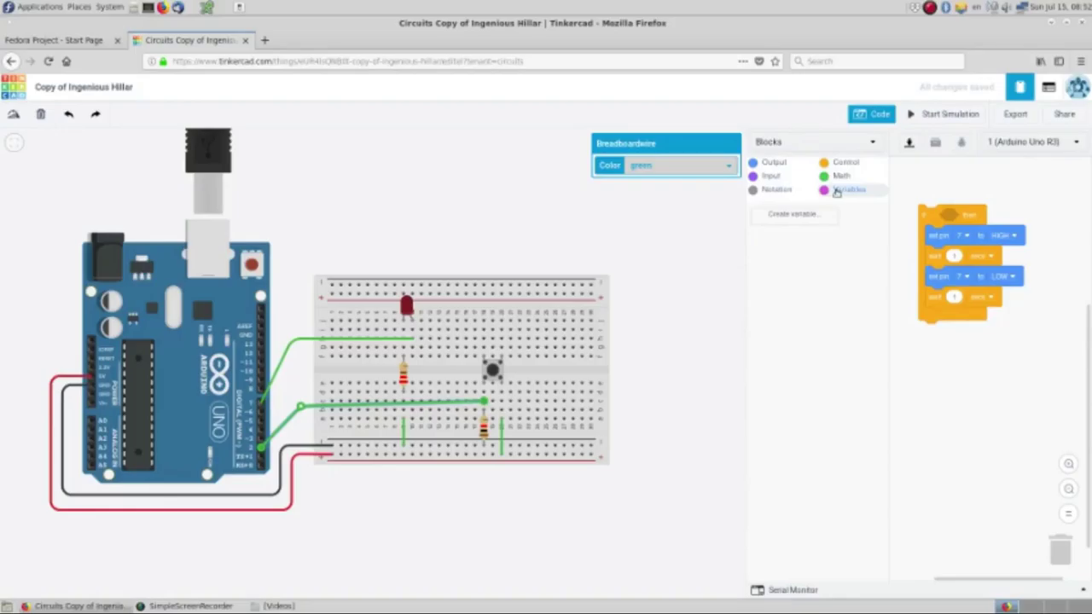
{"action": "left_click", "coordinate": [776, 217]}
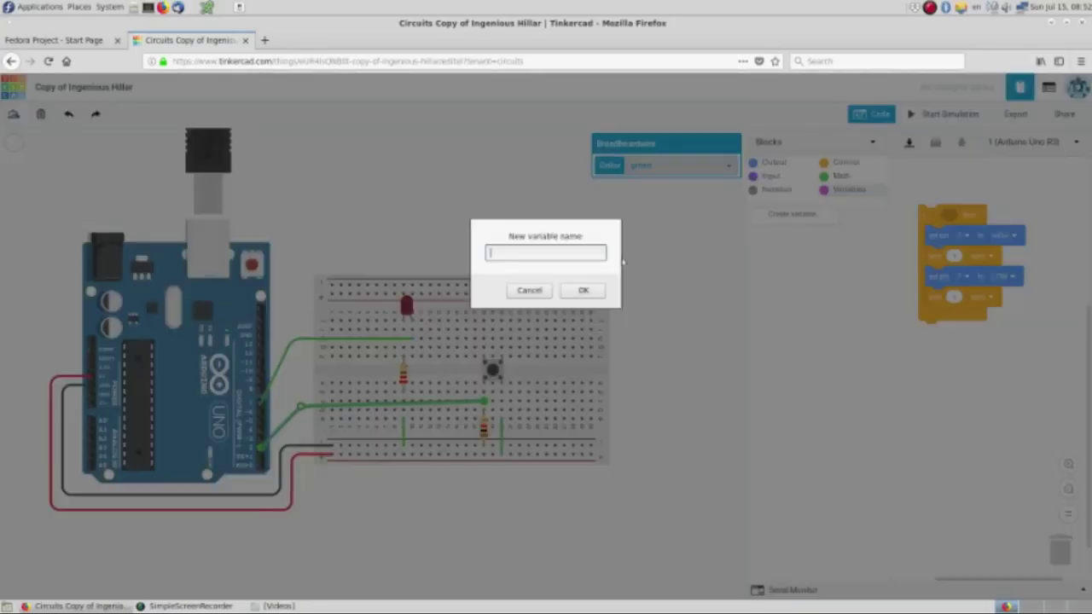
{"action": "type", "text": "button"}
{"action": "left_click", "coordinate": [589, 291]}
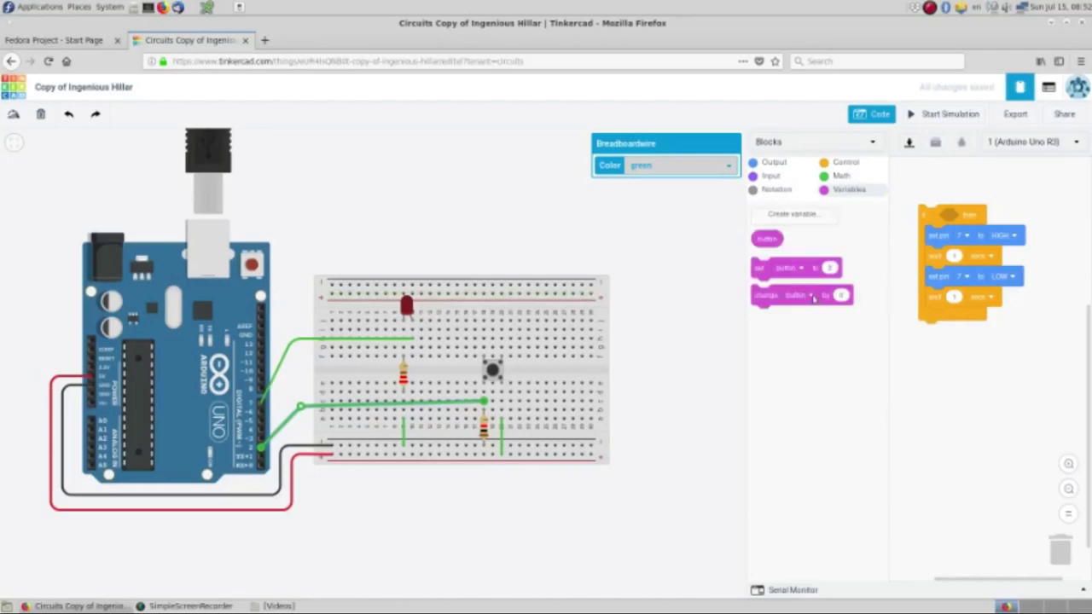
{"action": "left_click_drag", "start_coordinate": [756, 268], "coordinate": [924, 192]}
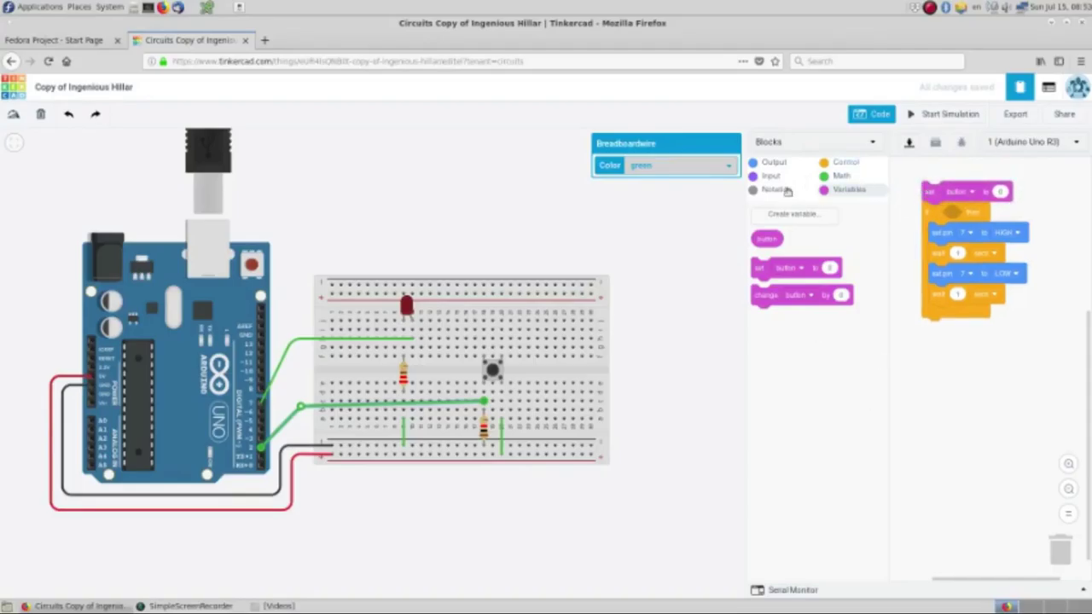
Fill the if condition with a Math comparison block and set button from a read digital pin block
{"action": "left_click", "coordinate": [841, 175]}
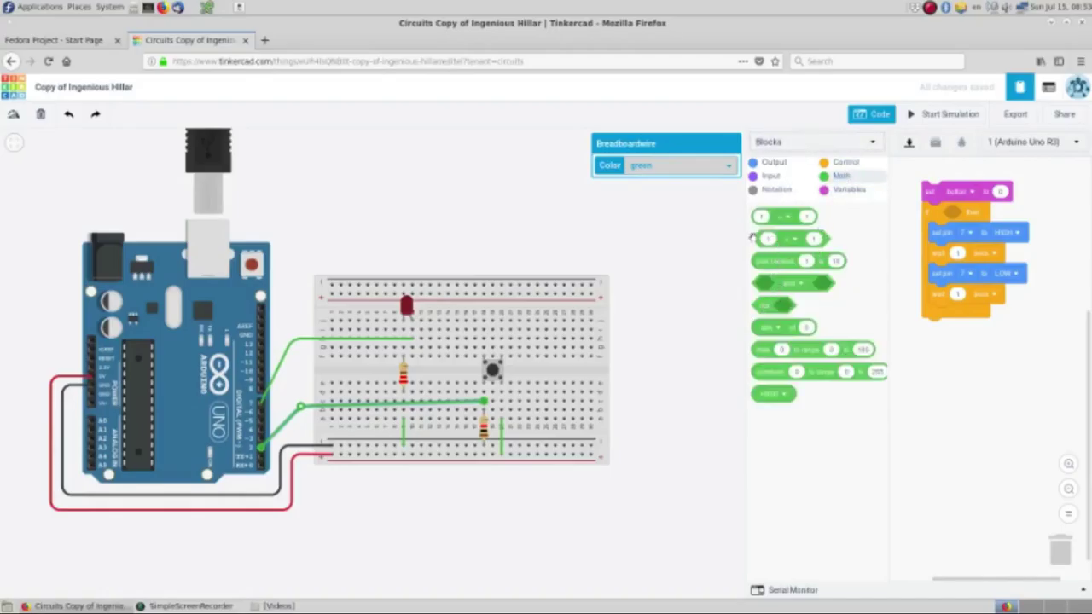
{"action": "left_click_drag", "start_coordinate": [776, 242], "coordinate": [964, 216]}
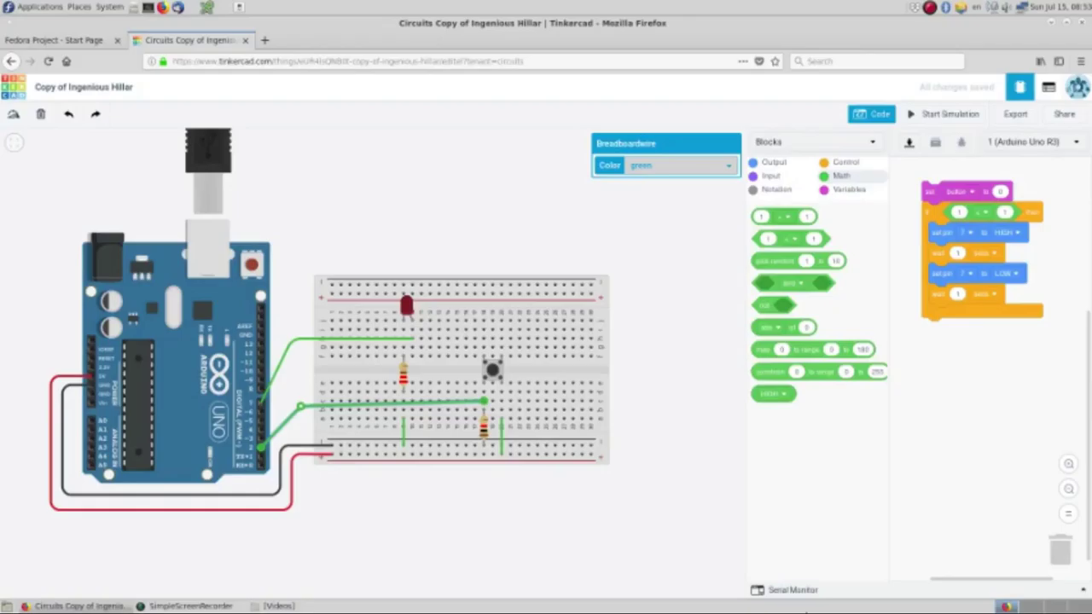
{"action": "left_click", "coordinate": [771, 176]}
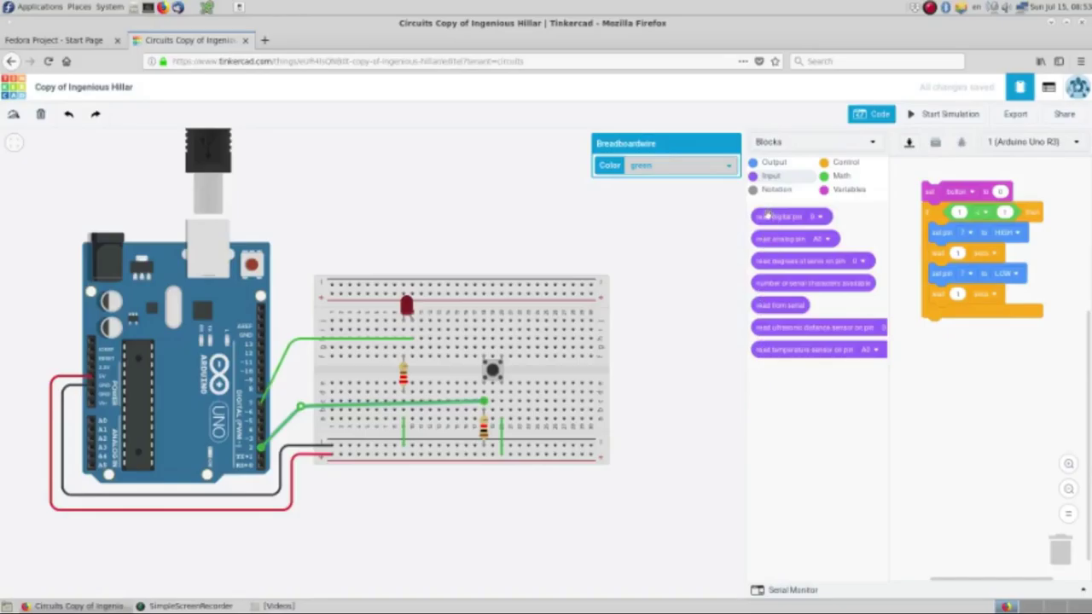
{"action": "left_click_drag", "start_coordinate": [768, 216], "coordinate": [1008, 193]}
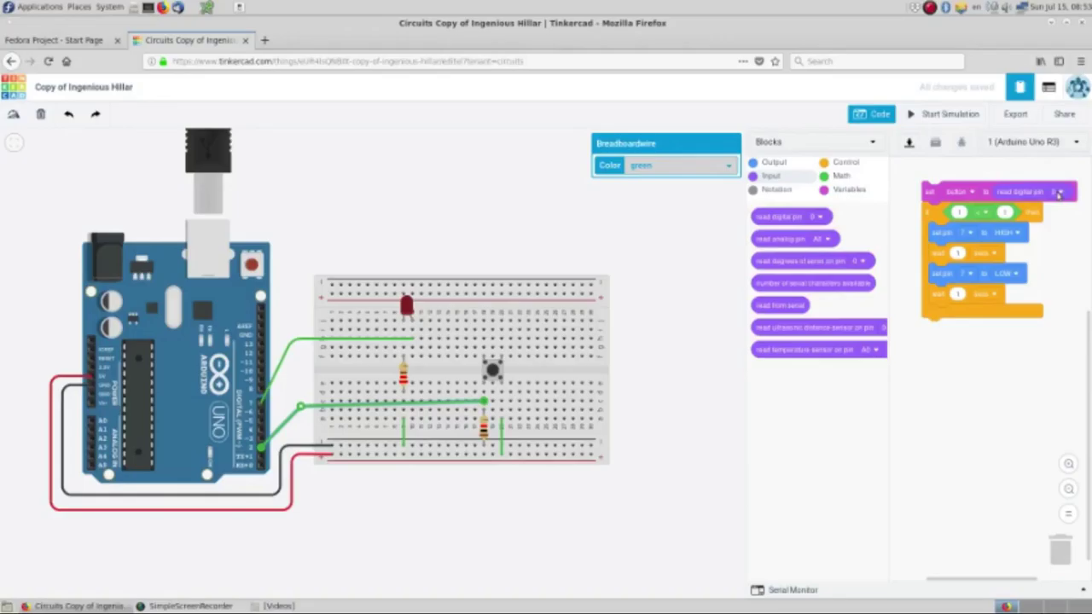
{"action": "left_click", "coordinate": [1058, 195]}
Make button read digital pin 2 and place the button variable into the comparison
{"action": "left_click", "coordinate": [1042, 251]}
{"action": "left_click", "coordinate": [844, 189]}
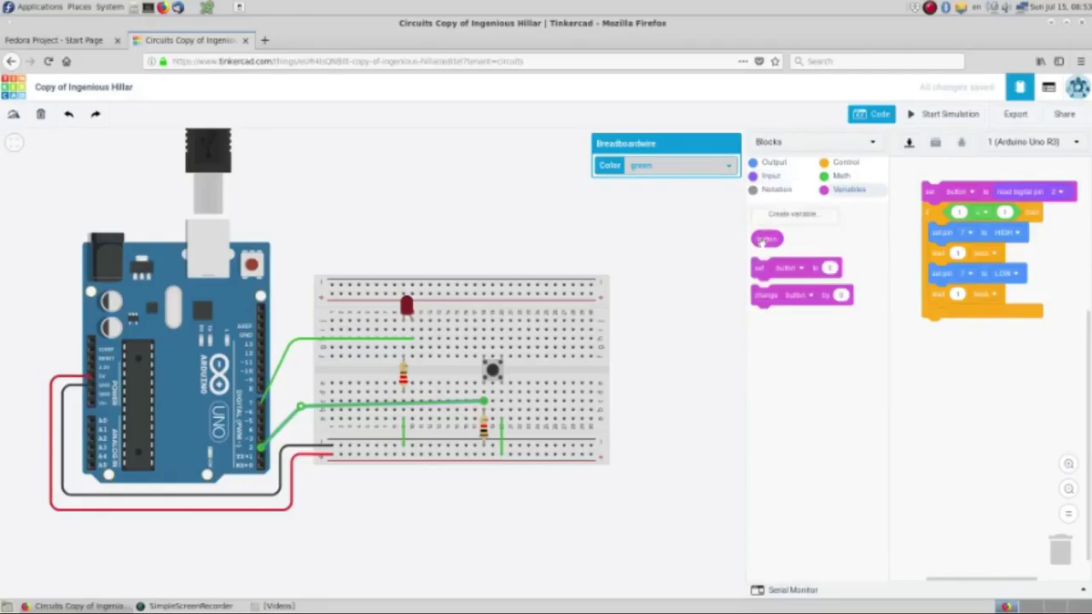
{"action": "left_click_drag", "start_coordinate": [762, 242], "coordinate": [962, 213]}
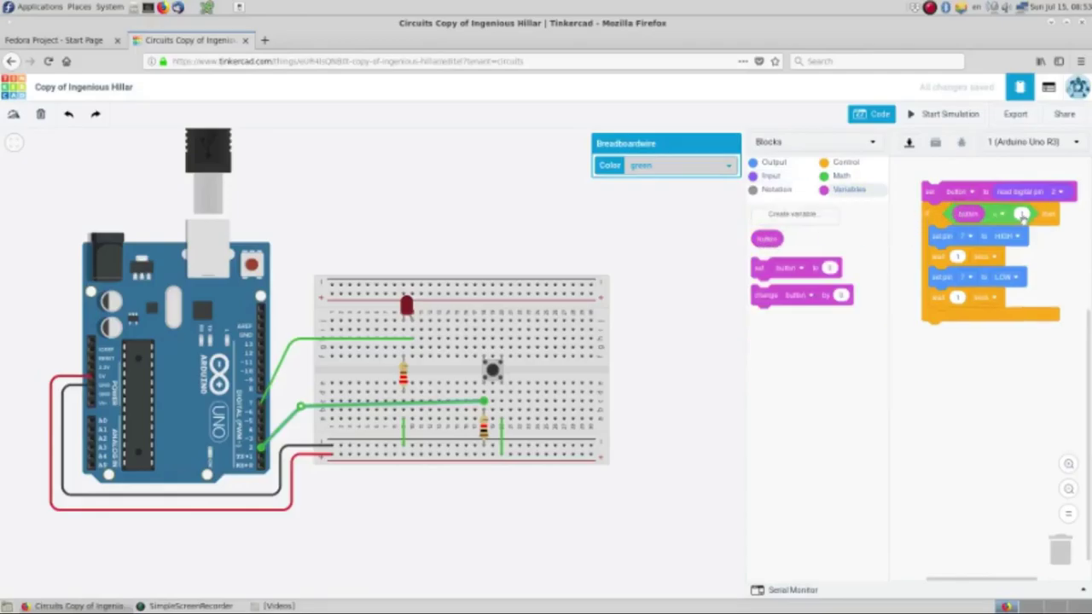
Set the comparison's operator and value so the if tests button = 1, then start the simulation
{"action": "left_click", "coordinate": [1022, 214]}
{"action": "type", "text": "0"}
{"action": "left_click", "coordinate": [1020, 214]}
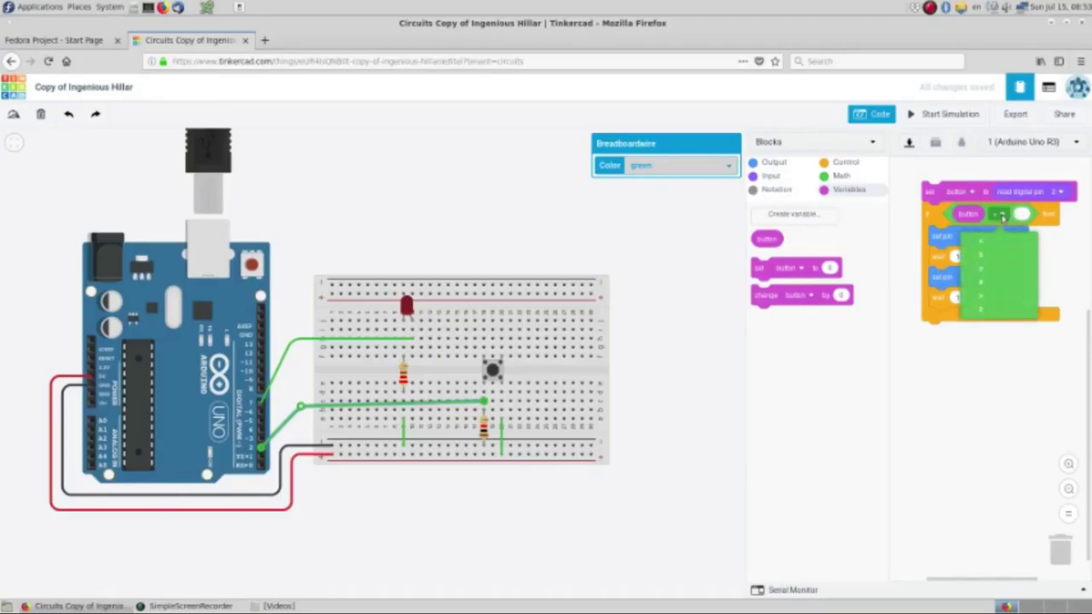
{"action": "left_click", "coordinate": [989, 271]}
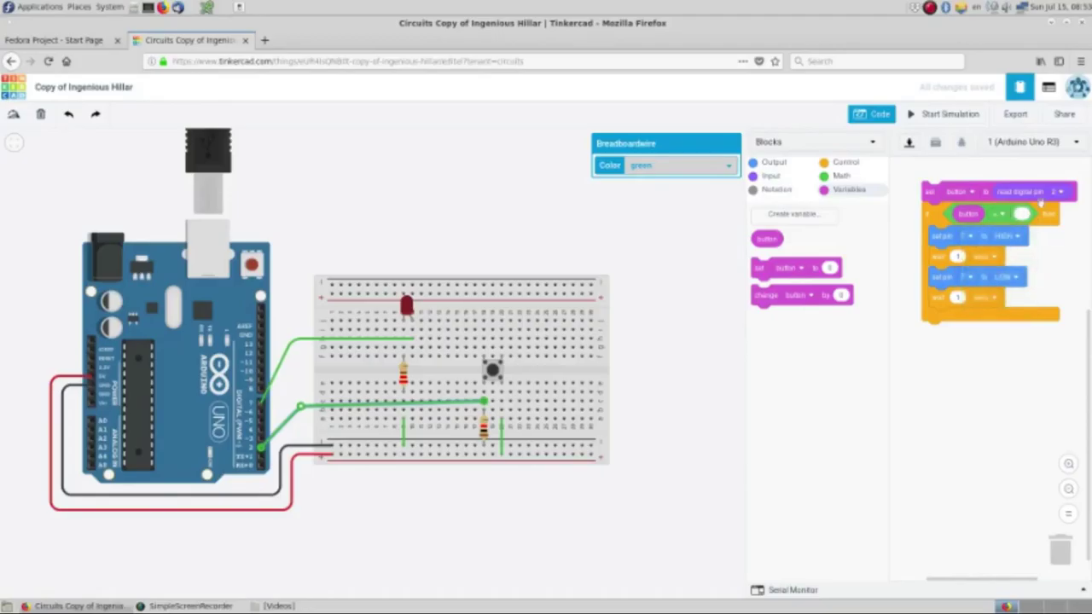
{"action": "left_click", "coordinate": [1021, 213]}
{"action": "type", "text": "7"}
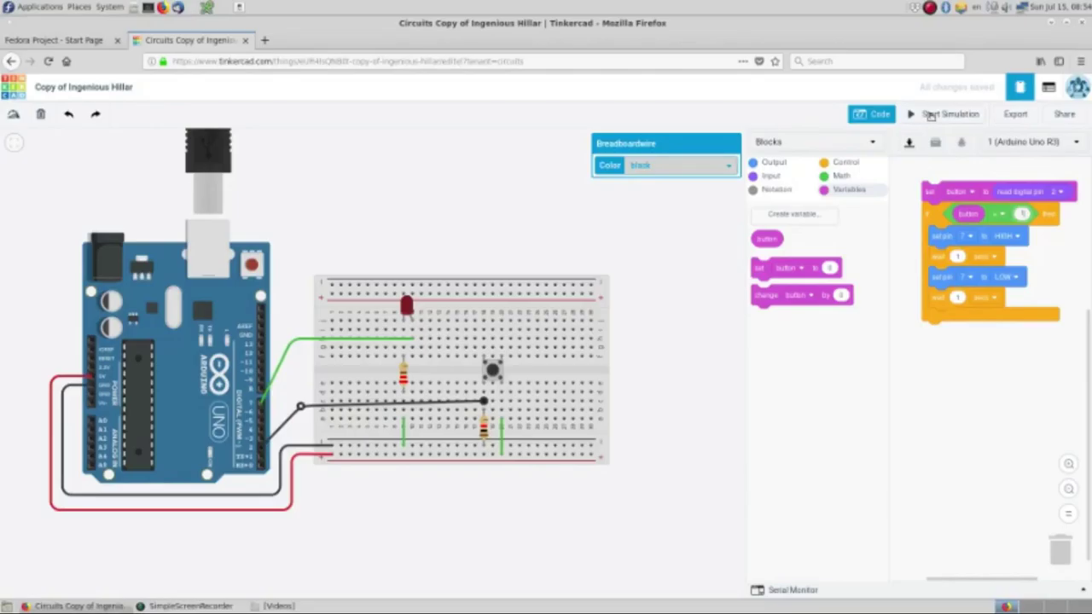
{"action": "left_click", "coordinate": [932, 115]}
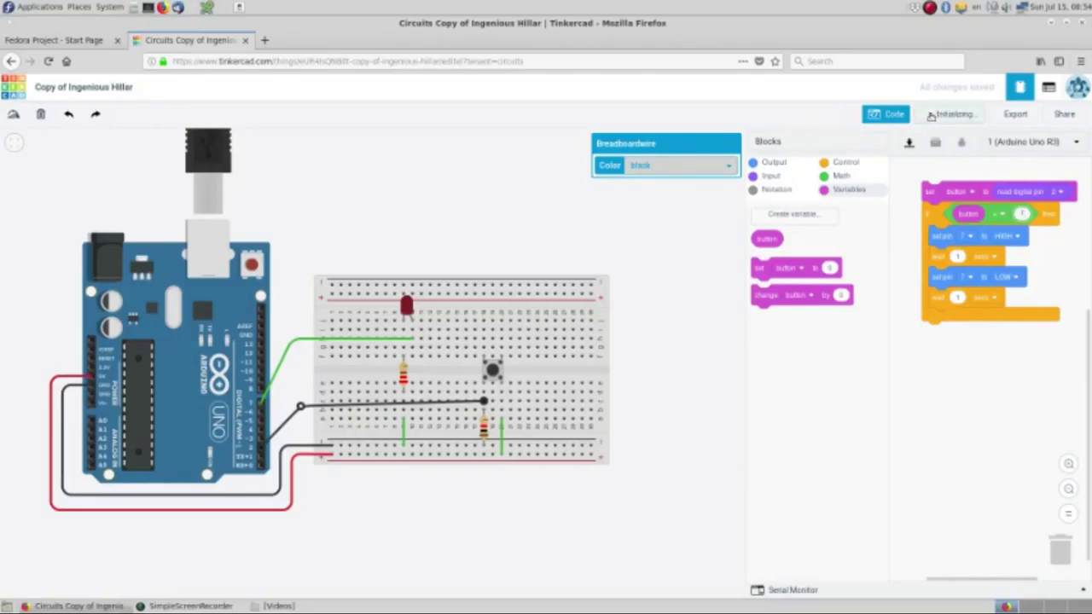
Press the breadboard pushbutton during the simulation to test the pin 7 LED blink
{"action": "left_click", "coordinate": [492, 370]}
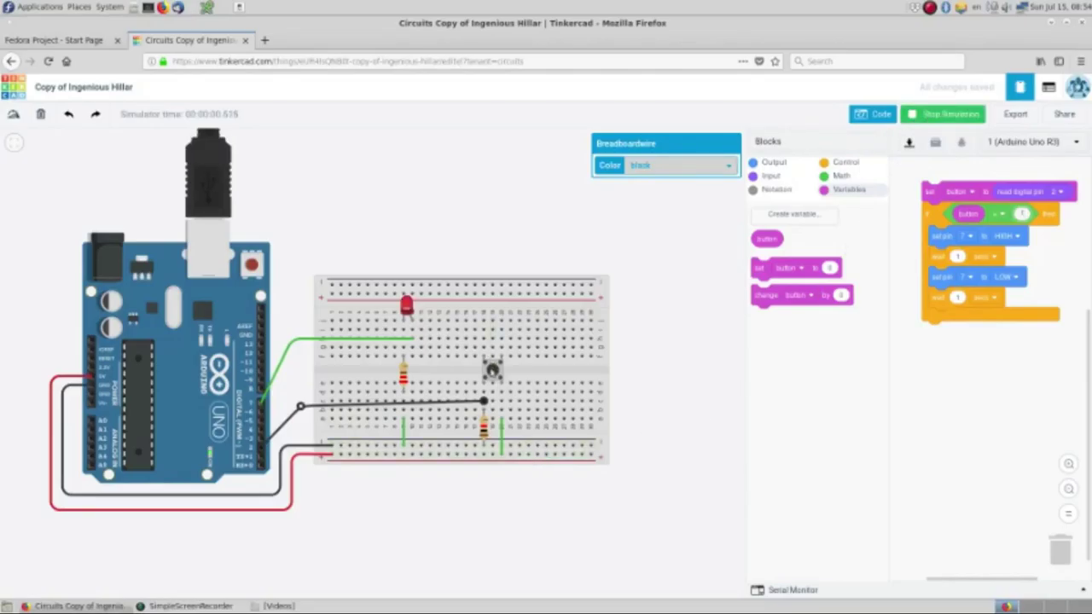